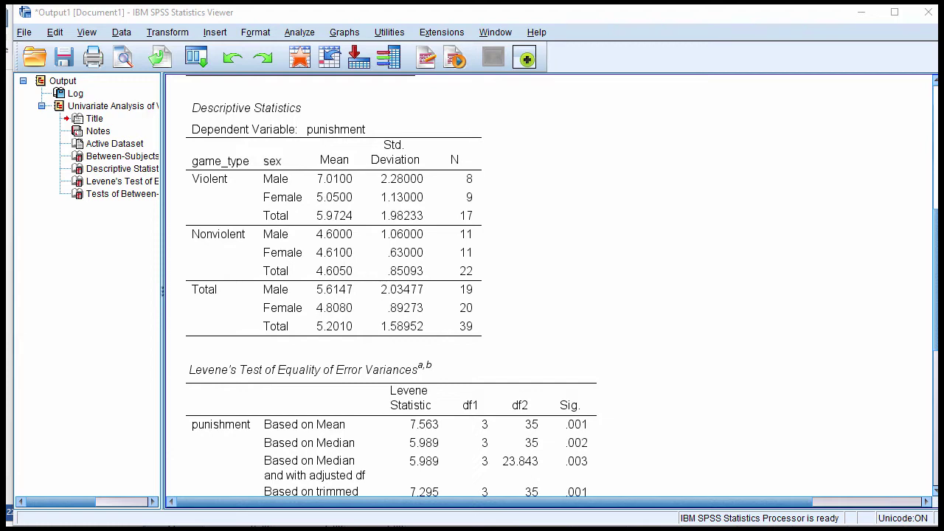
- Jump to the Levene's Test table showing F 7.563 on 3 and 35 df, Sig. .001
left_click(123, 181)
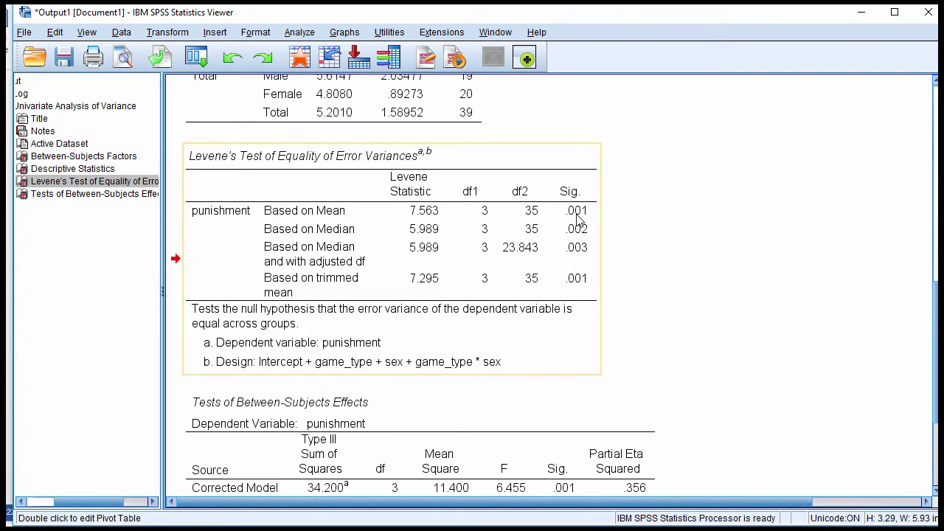
scroll(606, 240, "up", 2)
scroll(610, 243, "up", 4)
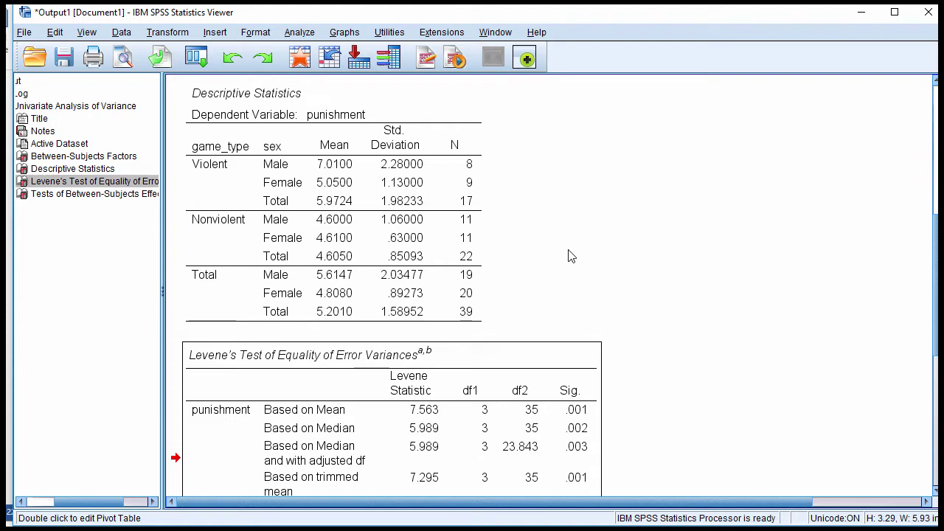
- Hide the output Viewer and open Select Cases on the Bartholow data
left_click(860, 17)
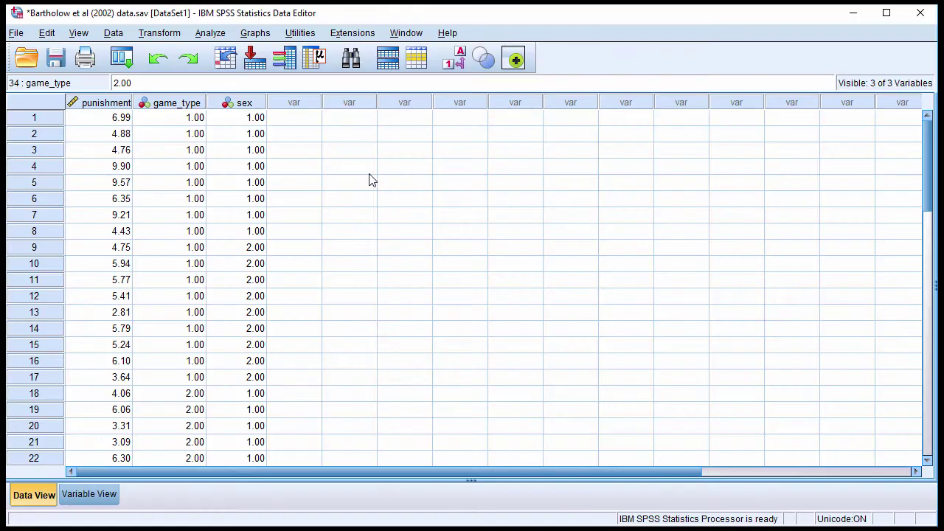
left_click(280, 120)
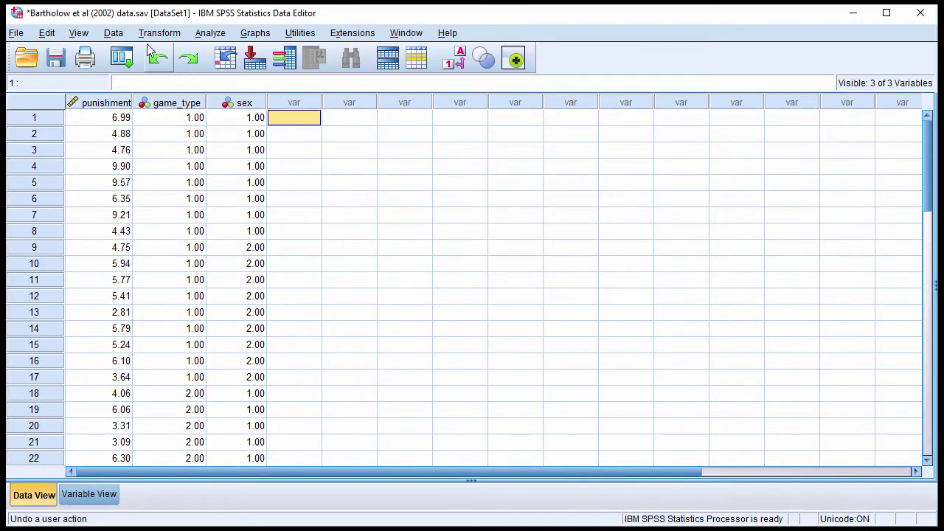
left_click(116, 34)
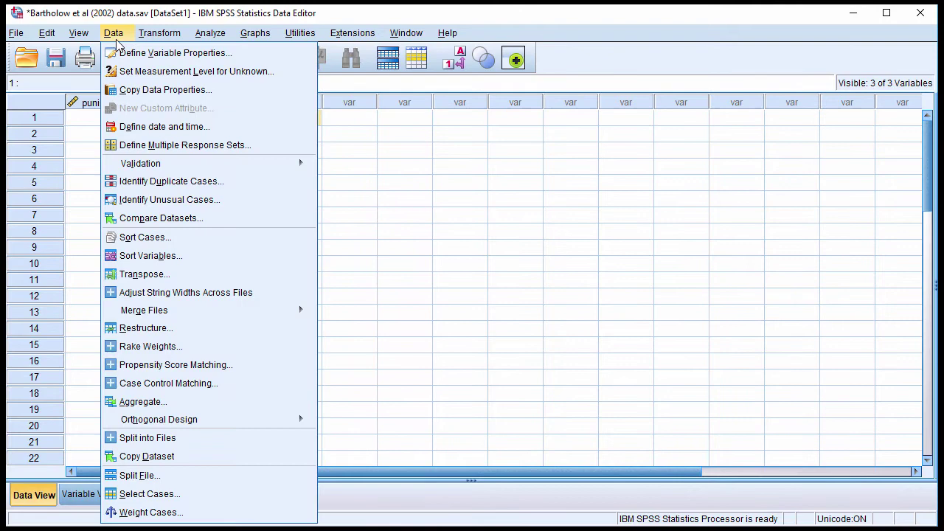
left_click(146, 494)
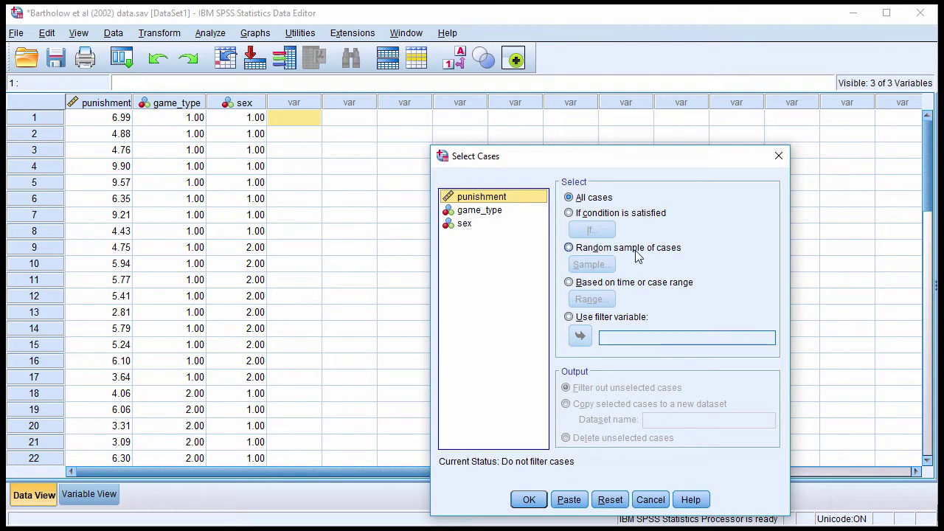
- Try a random sample of exactly 9 cases, then close without applying it
left_click_drag(578, 153, 513, 84)
left_click(527, 180)
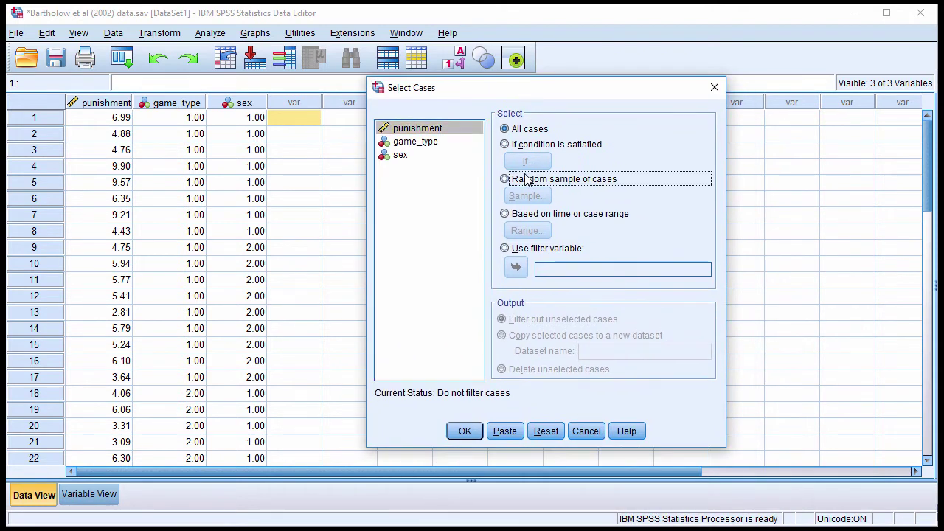
left_click(525, 195)
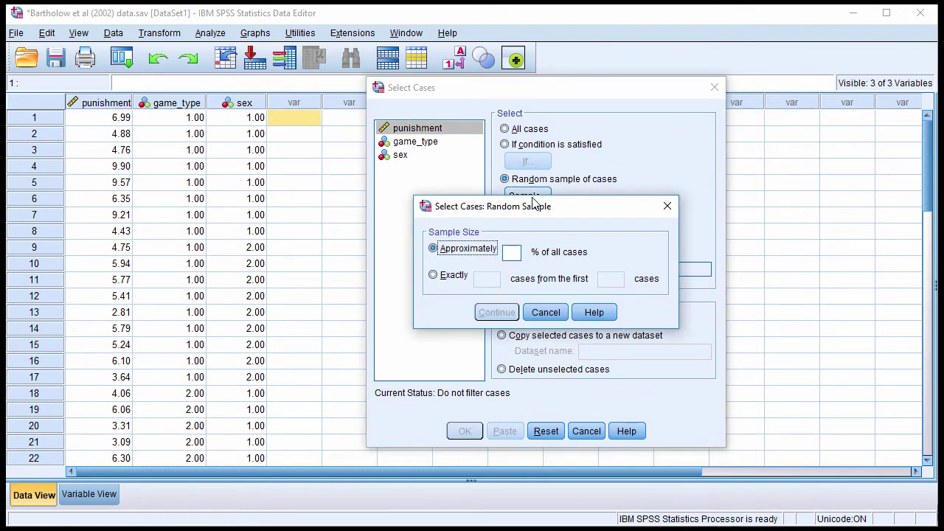
left_click(458, 276)
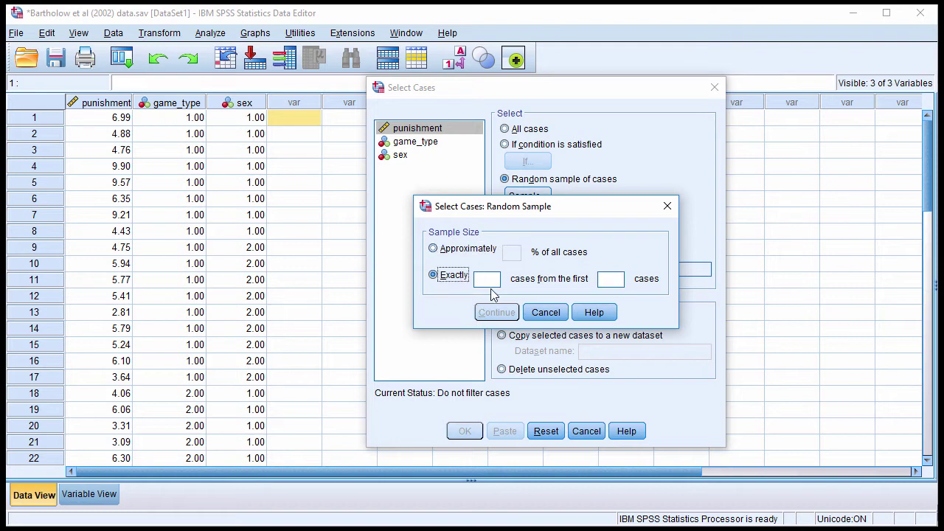
left_click(491, 280)
type("9")
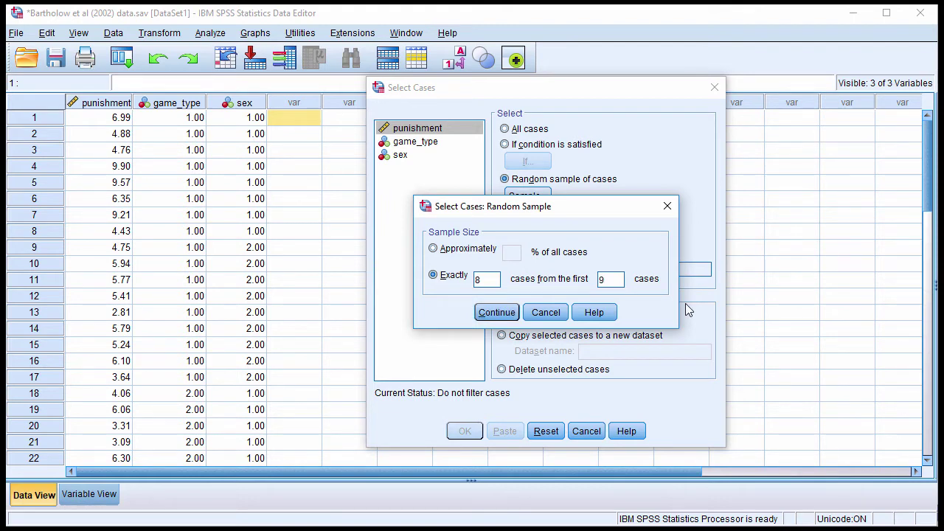
left_click(667, 207)
- Copy the violent-game female cases in rows 9–17 into a new Untitled2 dataset
key("Escape")
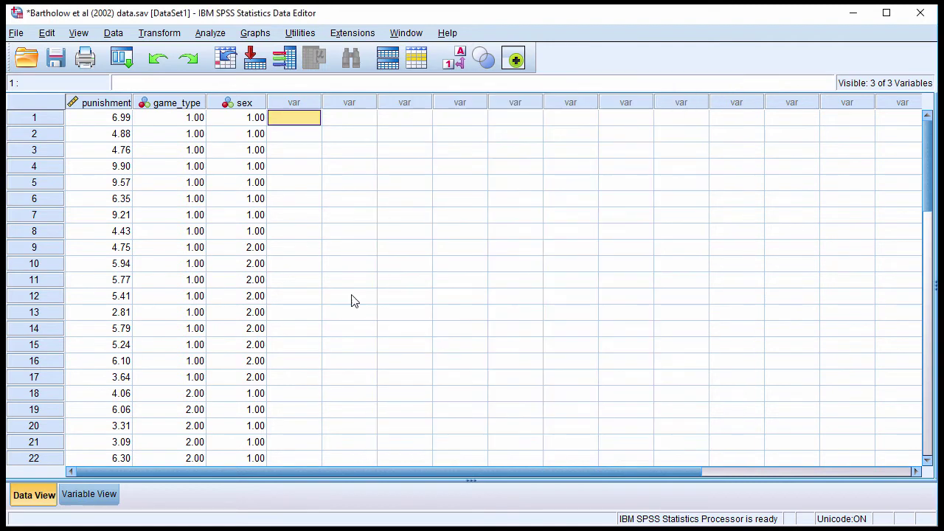
scroll(351, 299, "down", 6)
scroll(351, 299, "up", 6)
left_click_drag(129, 248, 235, 377)
key("ctrl+c")
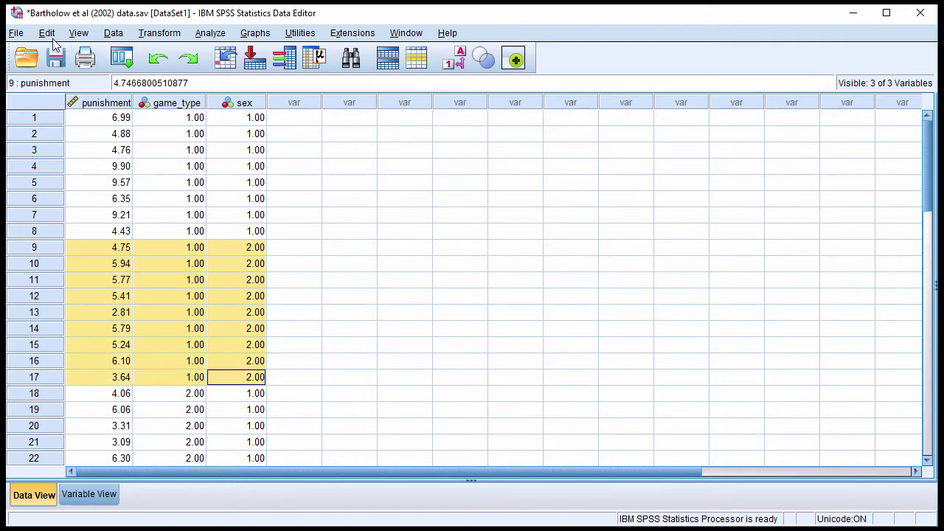
left_click(16, 33)
mouse_move(33, 52)
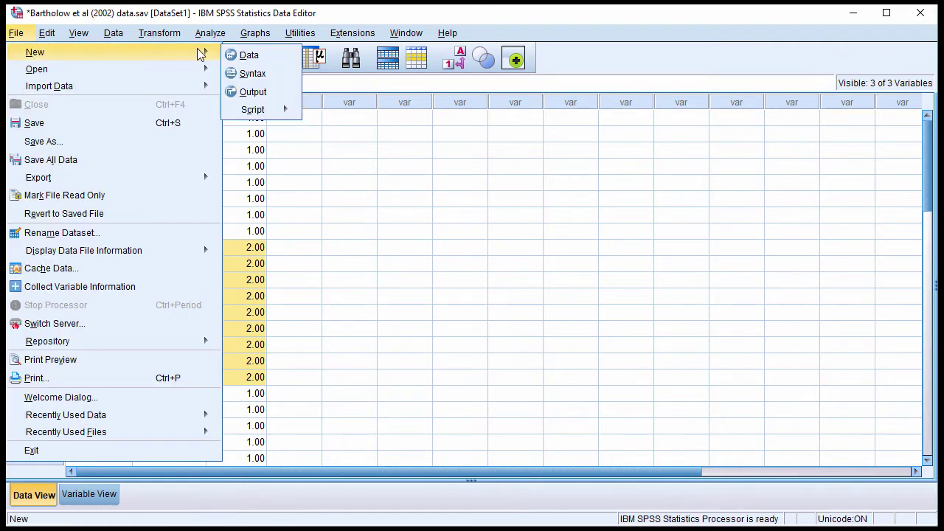
left_click(252, 60)
left_click(114, 141)
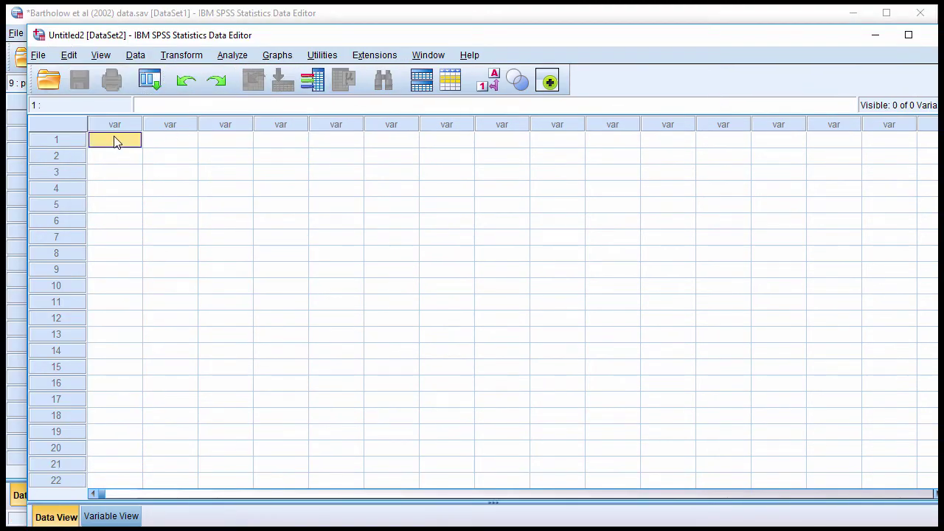
key("ctrl+v")
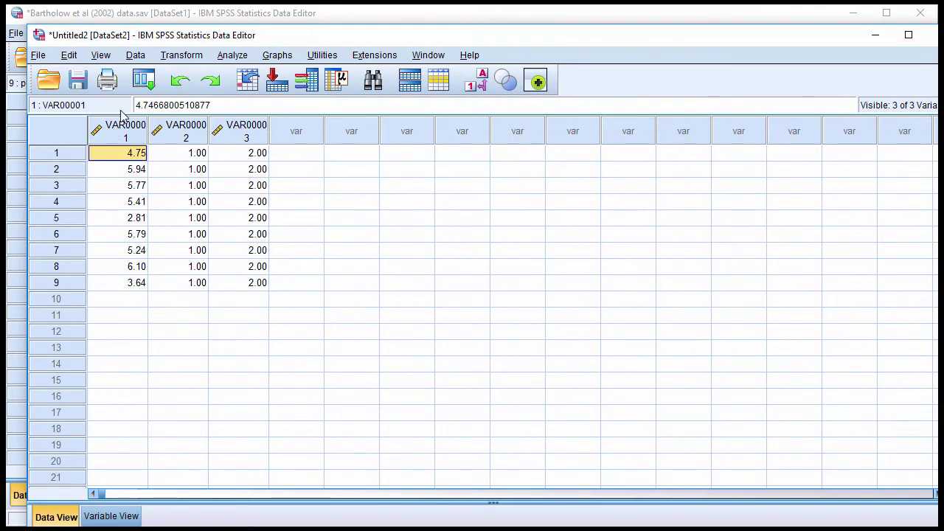
- Randomly select exactly 8 cases from the first 9 in Untitled2
left_click(136, 55)
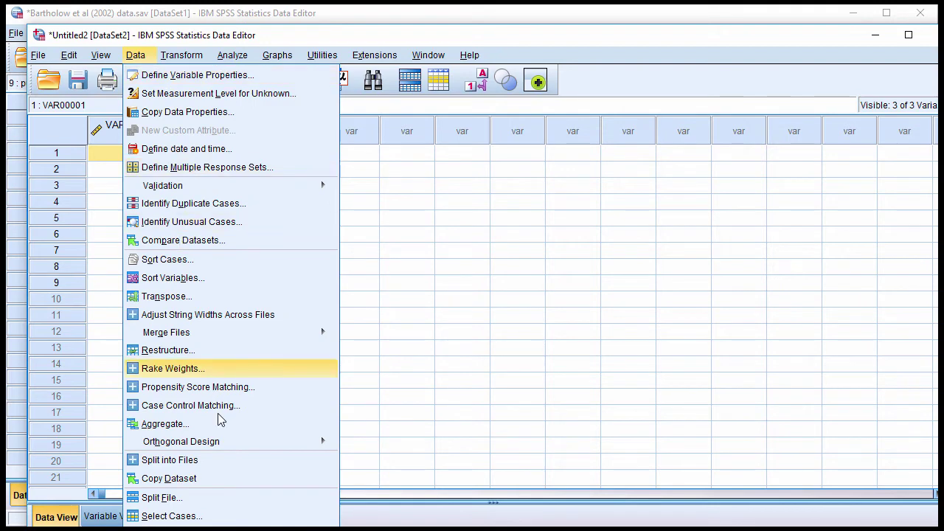
left_click(231, 516)
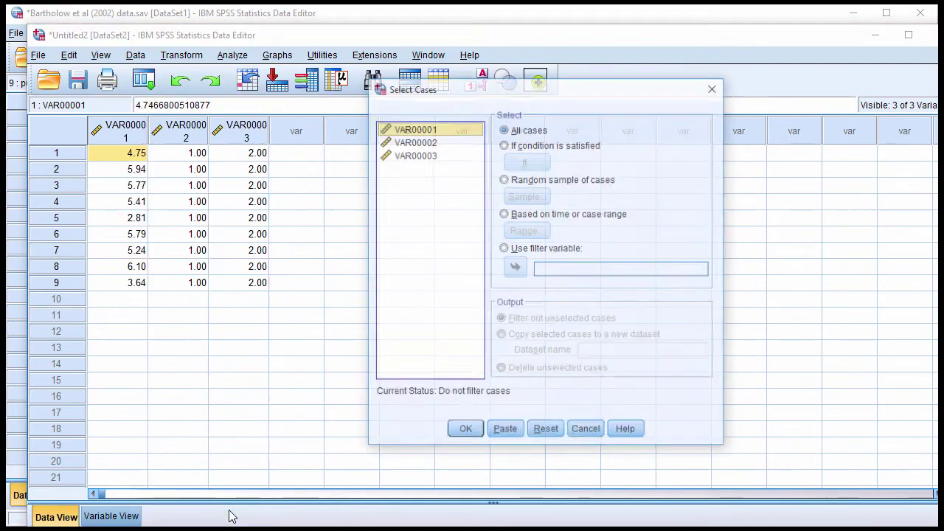
left_click(504, 179)
left_click(524, 196)
left_click(445, 274)
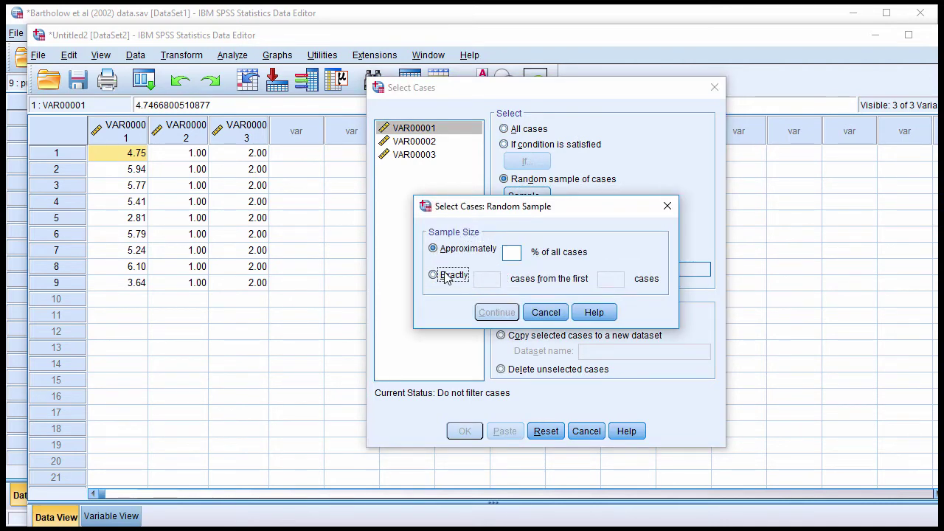
left_click(487, 280)
type("8")
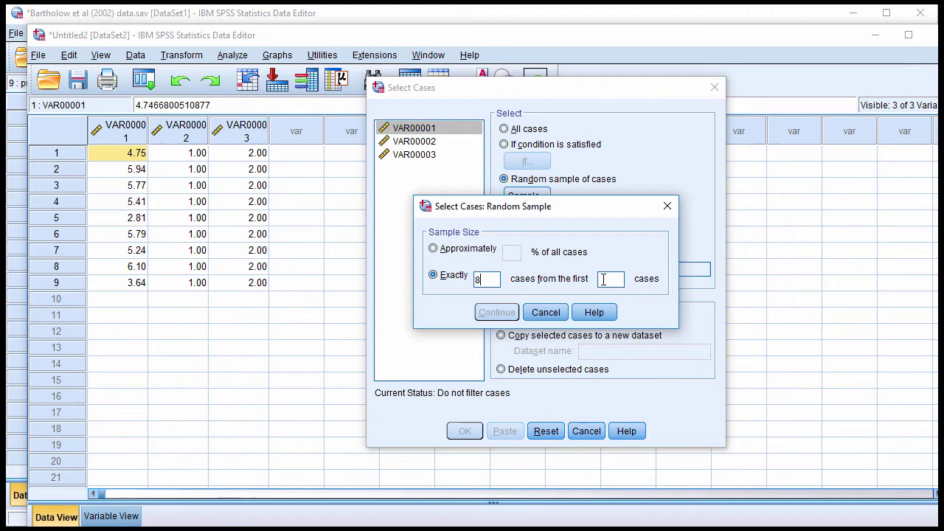
left_click(611, 281)
type("9")
left_click(496, 312)
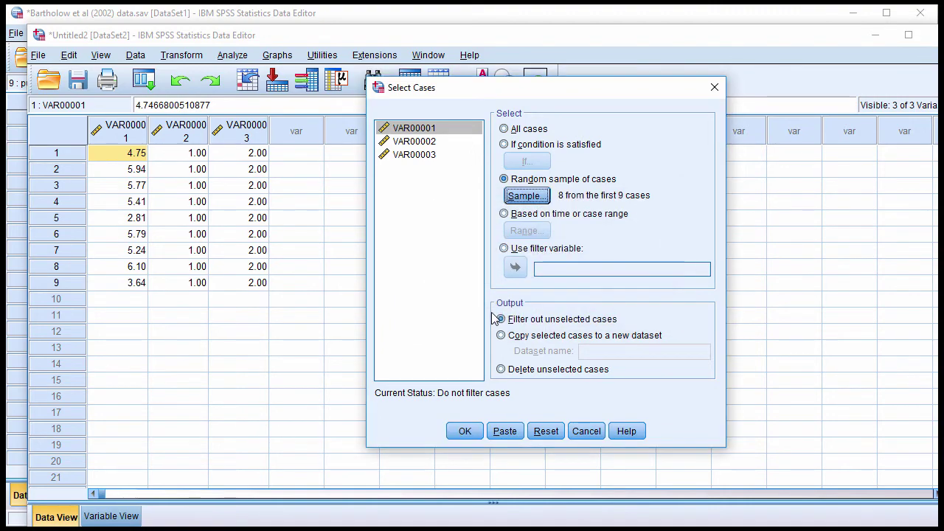
left_click(465, 431)
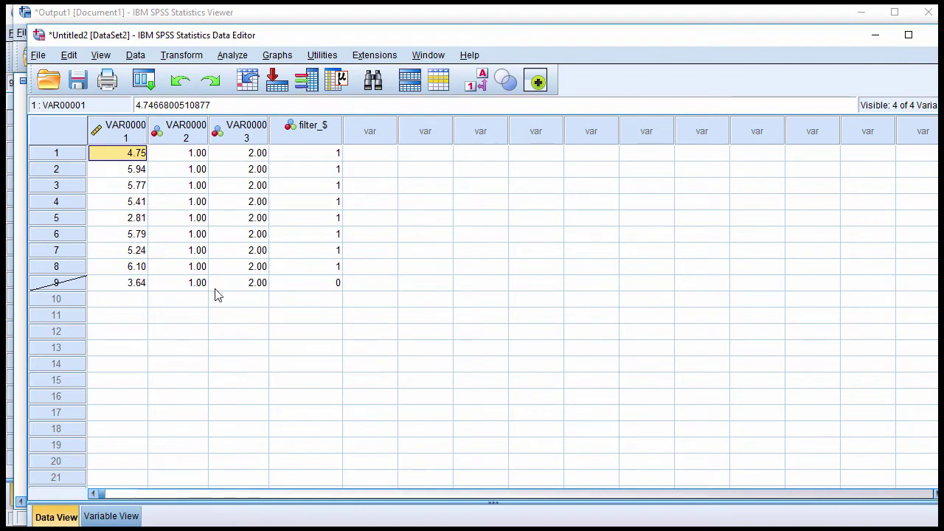
- Delete the filtered-out case in row 9, leaving the eight sampled cases
left_click(78, 284)
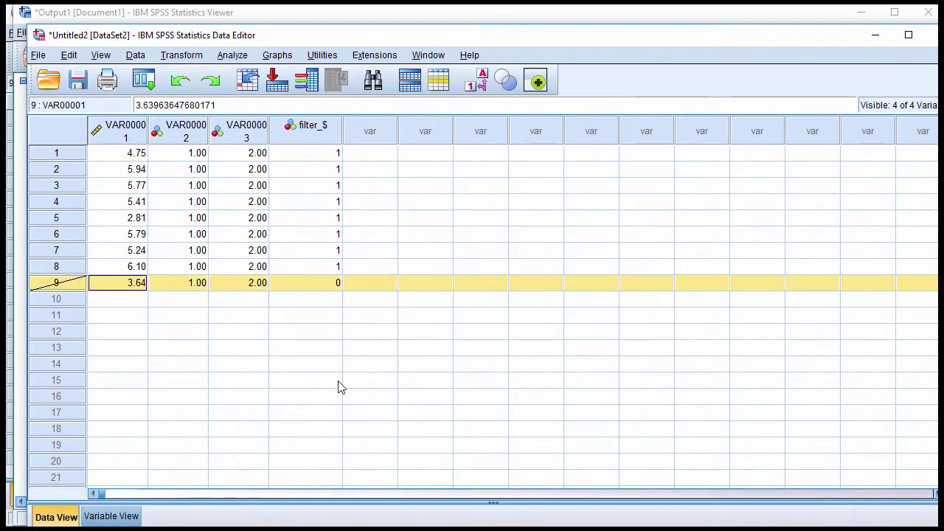
key("Delete")
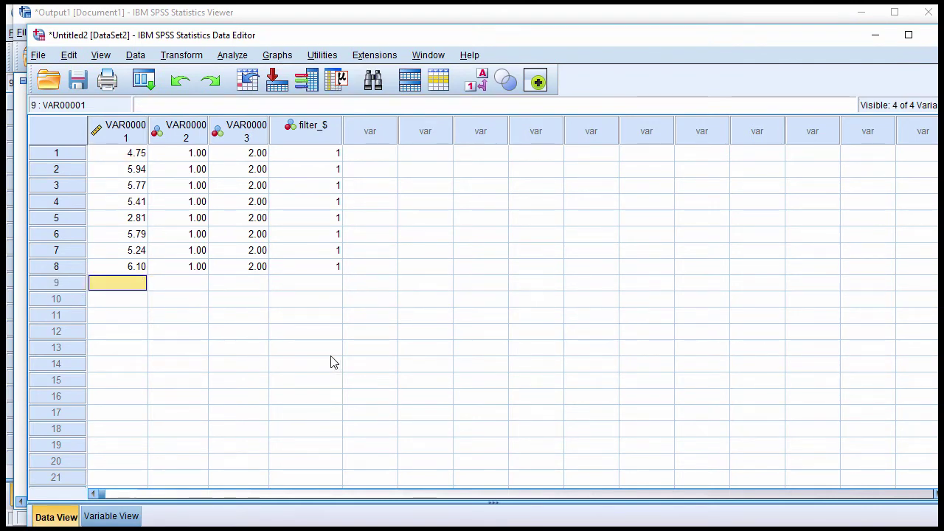
left_click_drag(134, 159, 259, 270)
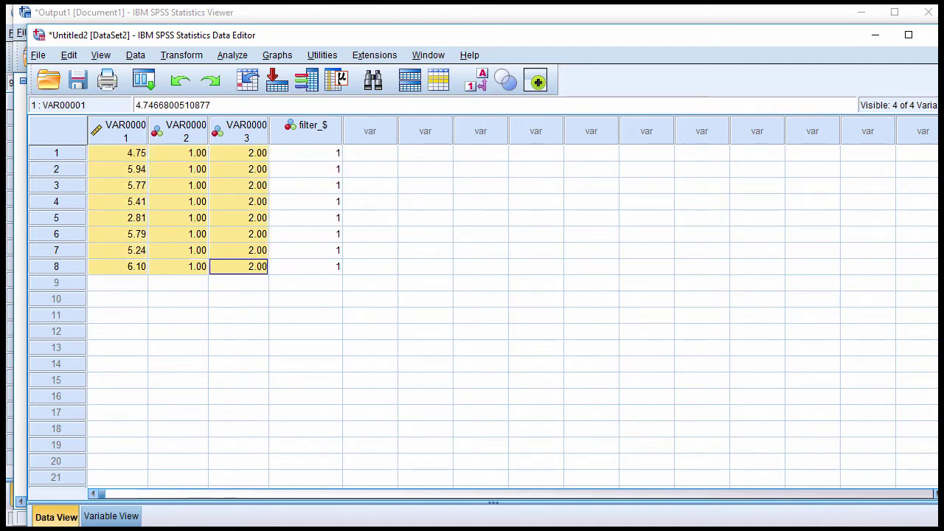
- Check group sizes in the ANOVA output, copy the eight cases, and return to the Bartholow data
key("alt+Tab")
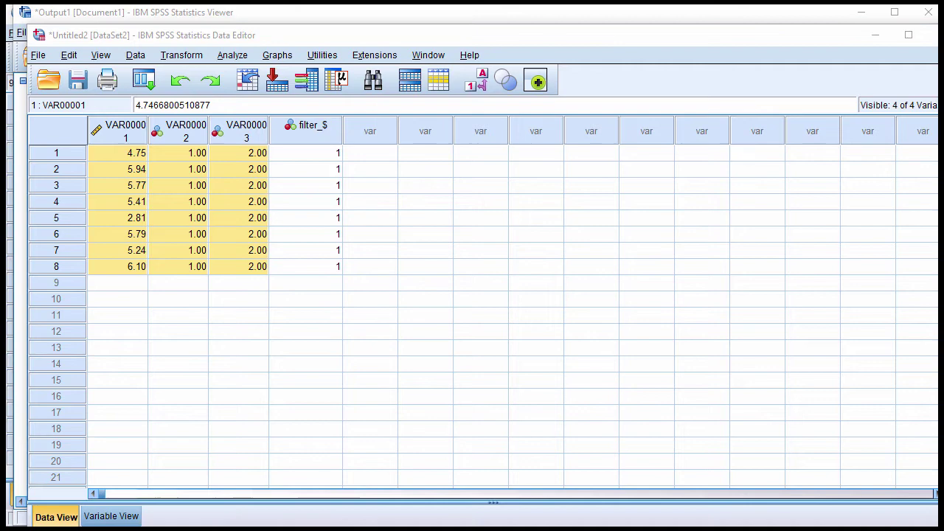
scroll(478, 251, "up", 5)
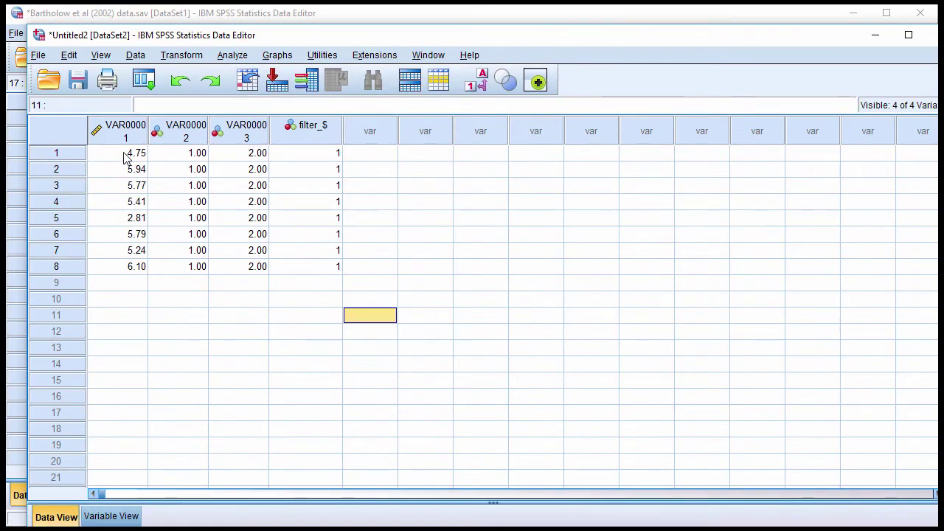
left_click_drag(130, 153, 238, 265)
key("ctrl+c")
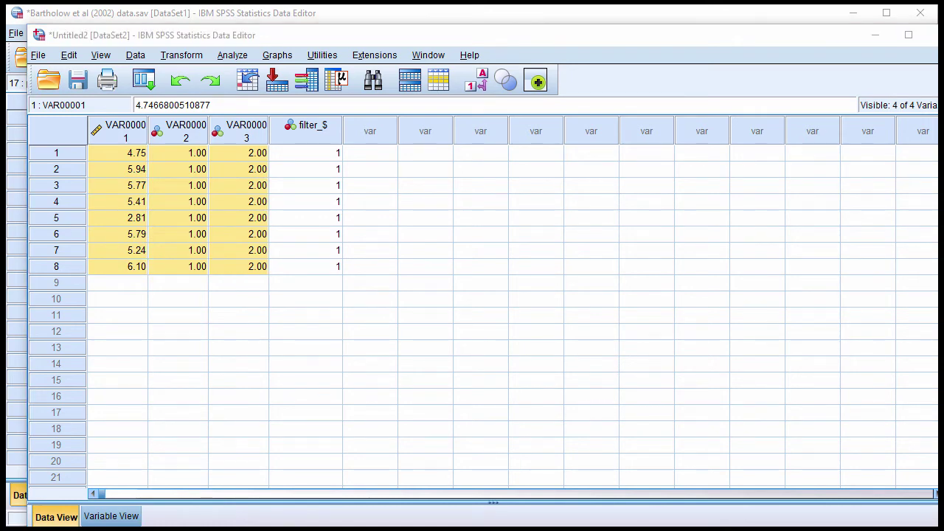
key("alt+Tab")
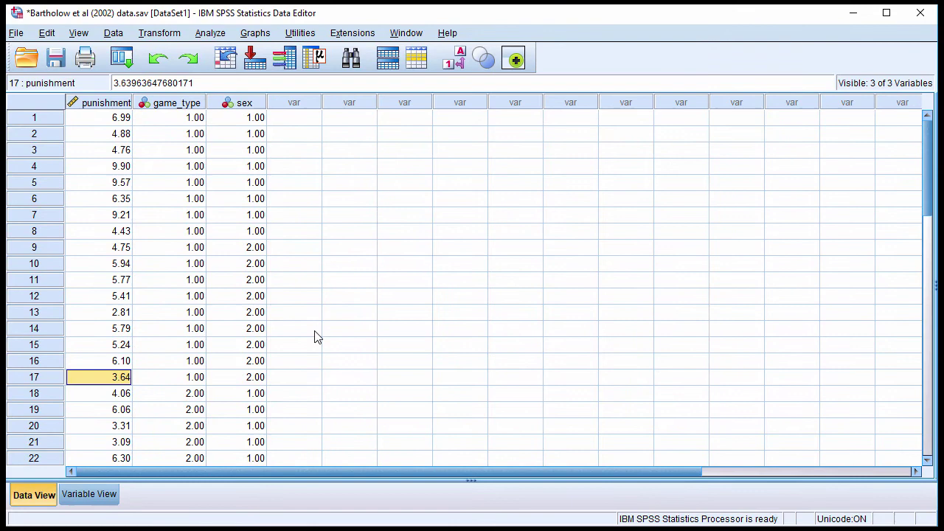
- Paste the eight sampled cases into the first empty rows and verify their game_type and sex codes
scroll(316, 336, "down", 9)
left_click(93, 313)
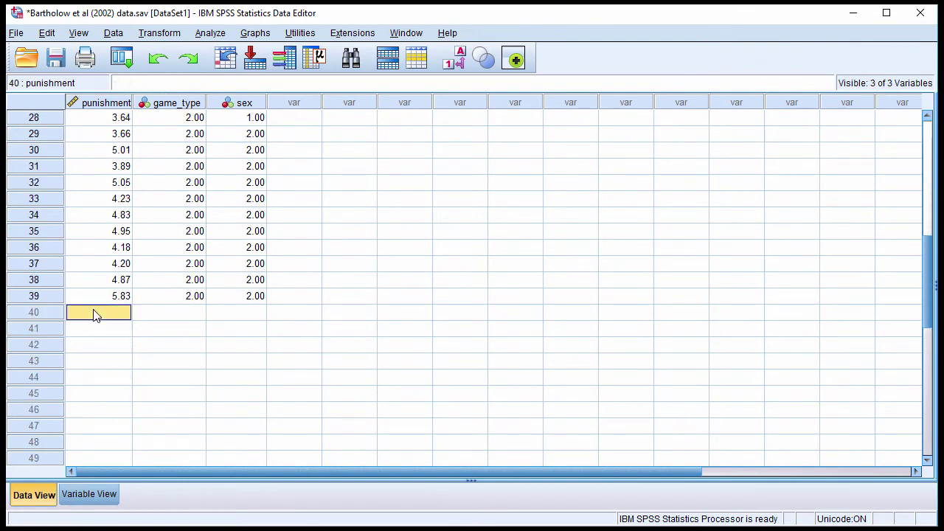
key("ctrl+v")
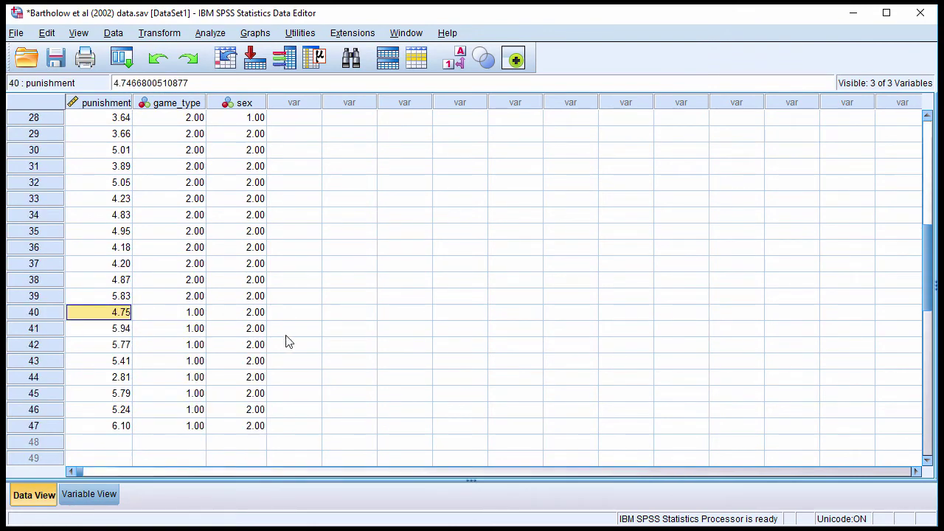
key("Down")
key("Down")
key("Down")
key("Down")
key("Down")
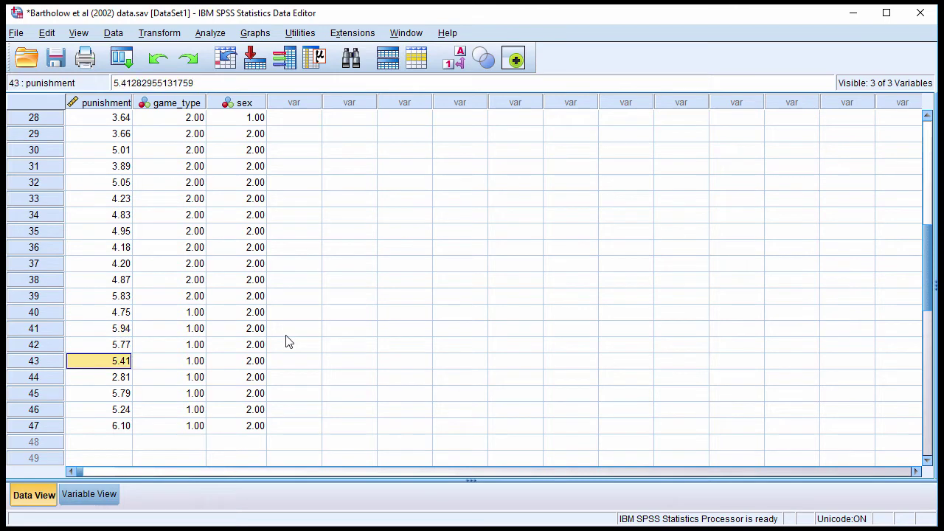
key("Down")
key("Down")
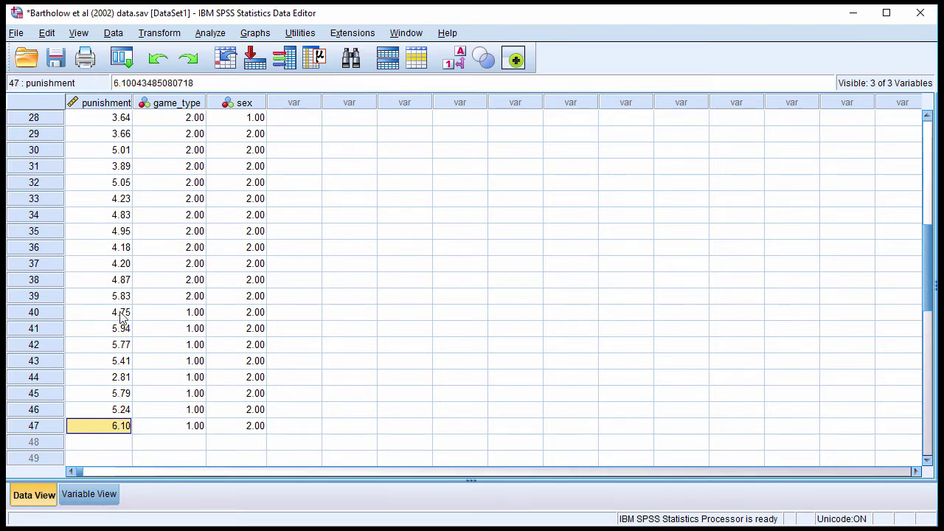
left_click(191, 317)
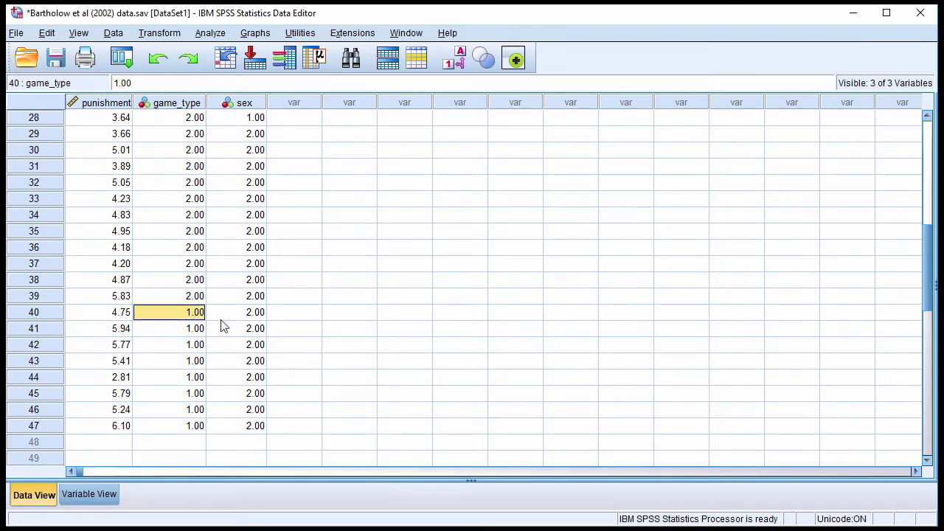
left_click(250, 321)
left_click_drag(210, 317, 242, 432)
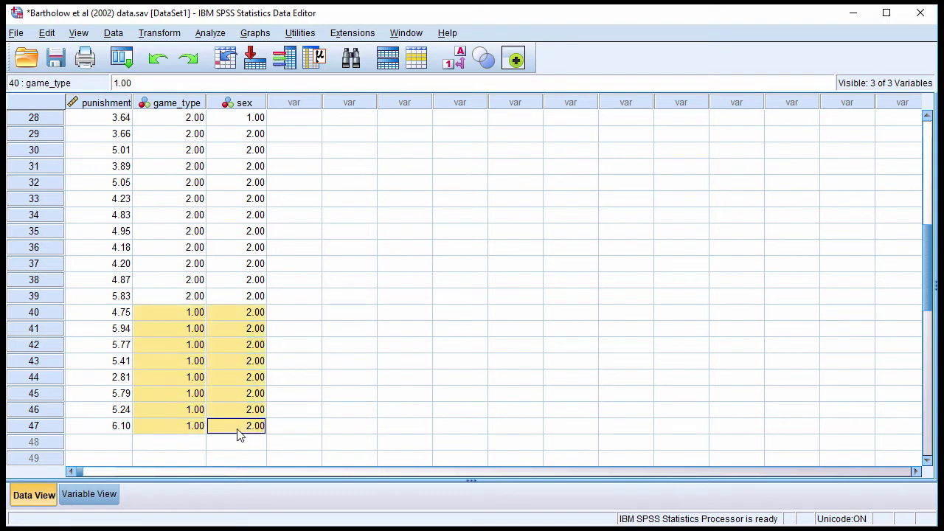
scroll(369, 322, "up", 3)
scroll(368, 323, "up", 6)
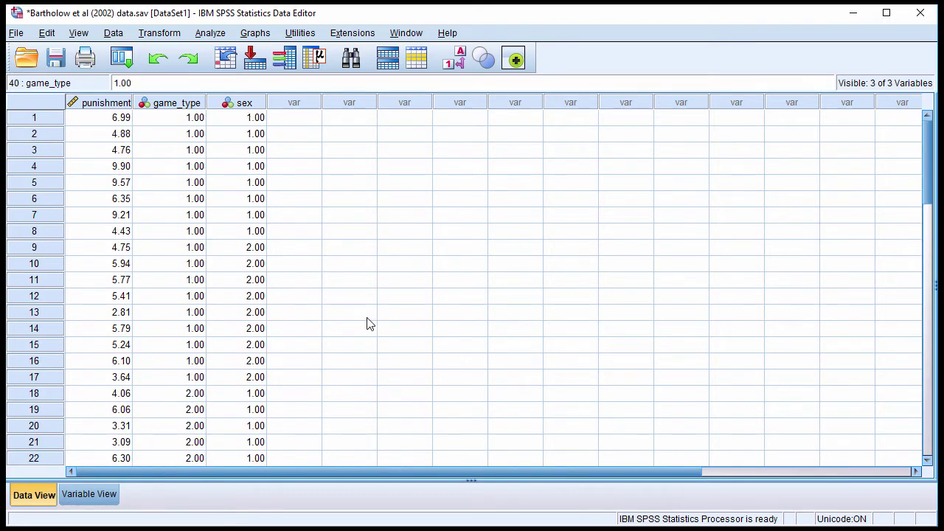
scroll(369, 323, "down", 2)
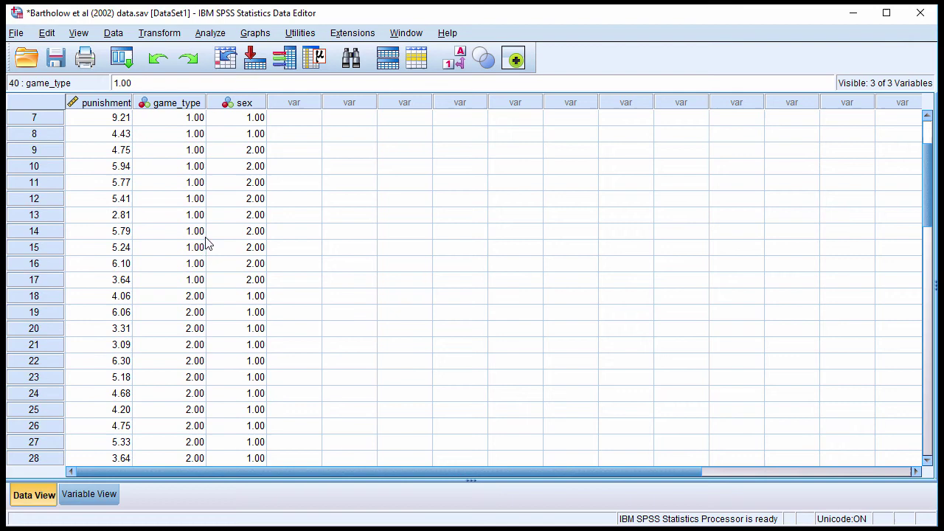
- Delete the nine original female violent-game cases in rows 9–17
left_click_drag(122, 238, 225, 297)
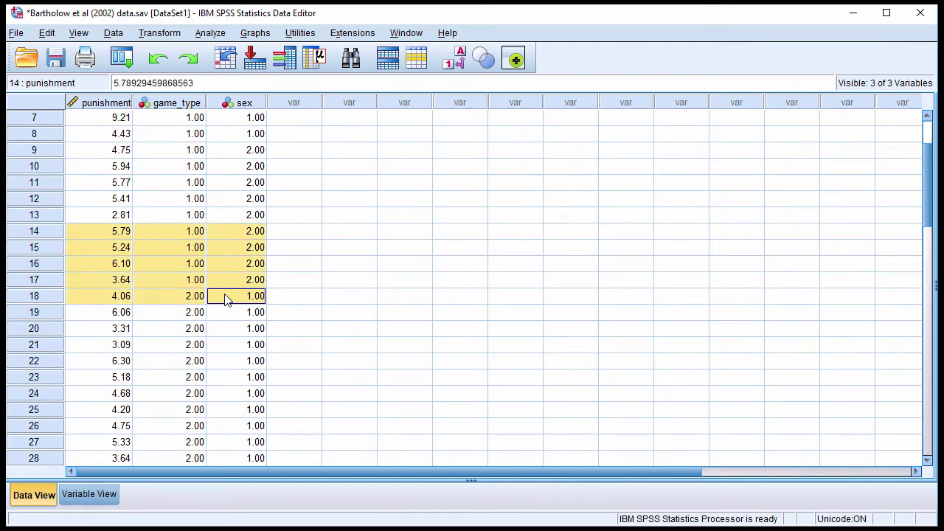
scroll(185, 235, "up", 2)
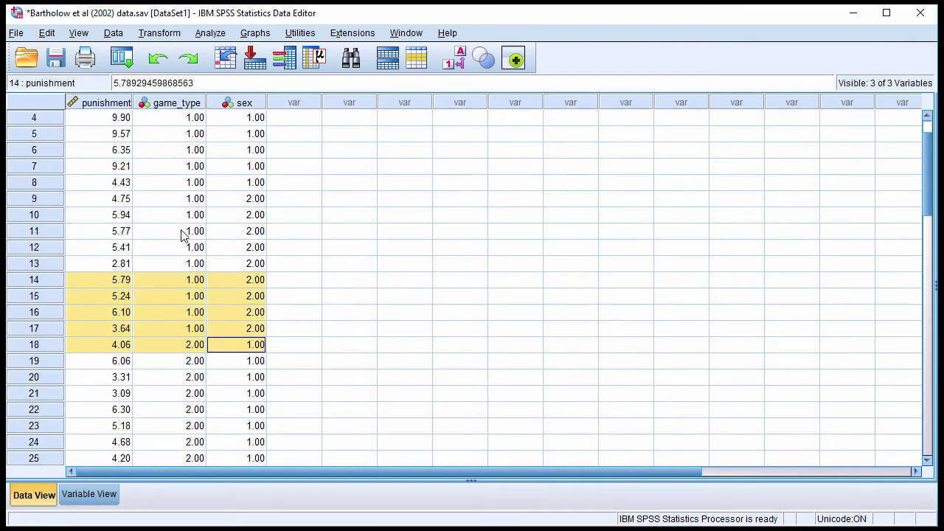
left_click_drag(112, 248, 259, 379)
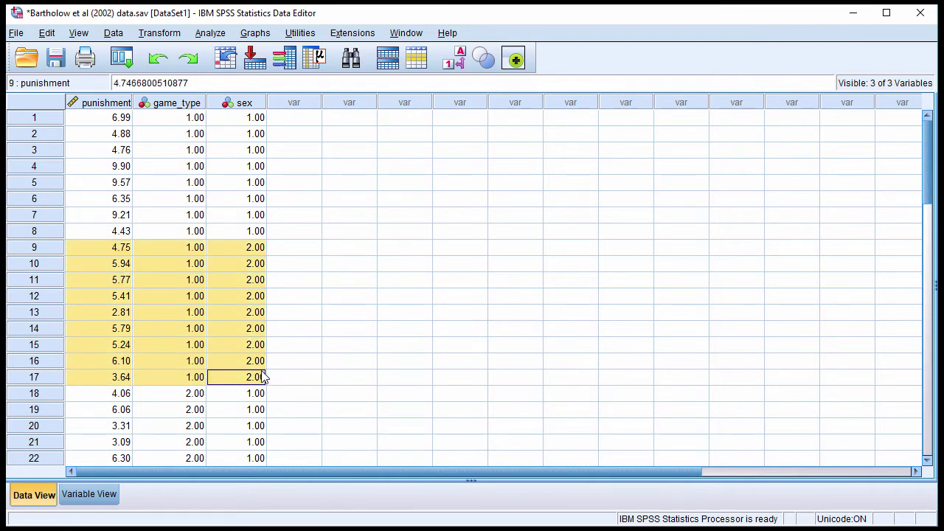
key("Delete")
scroll(283, 350, "down", 8)
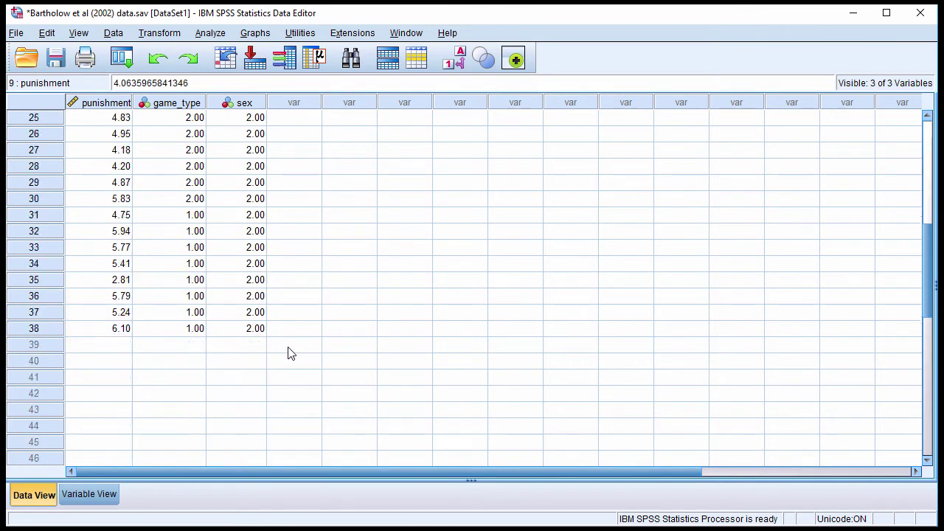
scroll(289, 346, "up", 9)
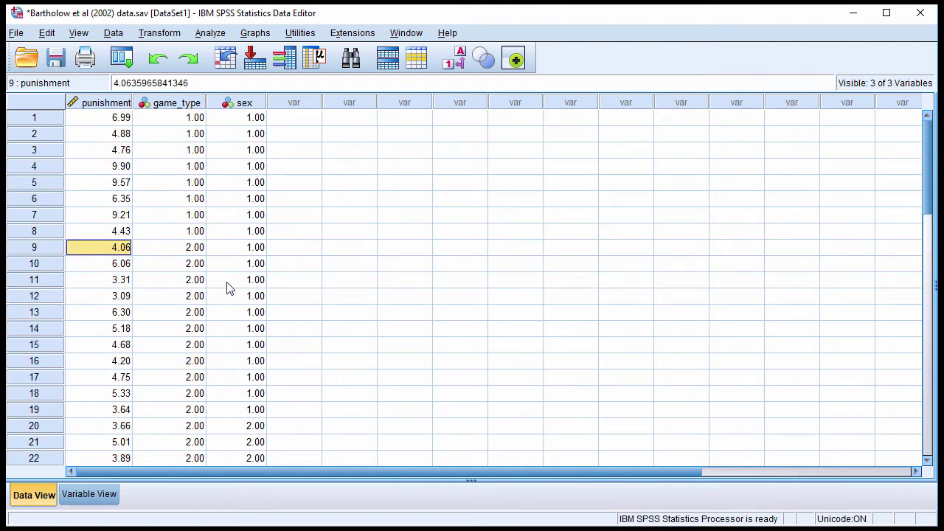
- Copy Bartholow rows 9–19 (game_type 2, sex 1) into Untitled2 after clearing its old columns
key("shift+Right")
key("shift+Right")
key("shift+Down")
key("shift+Down")
key("shift+Down")
key("shift+Down")
key("shift+Down")
key("shift+Down")
key("shift+Down")
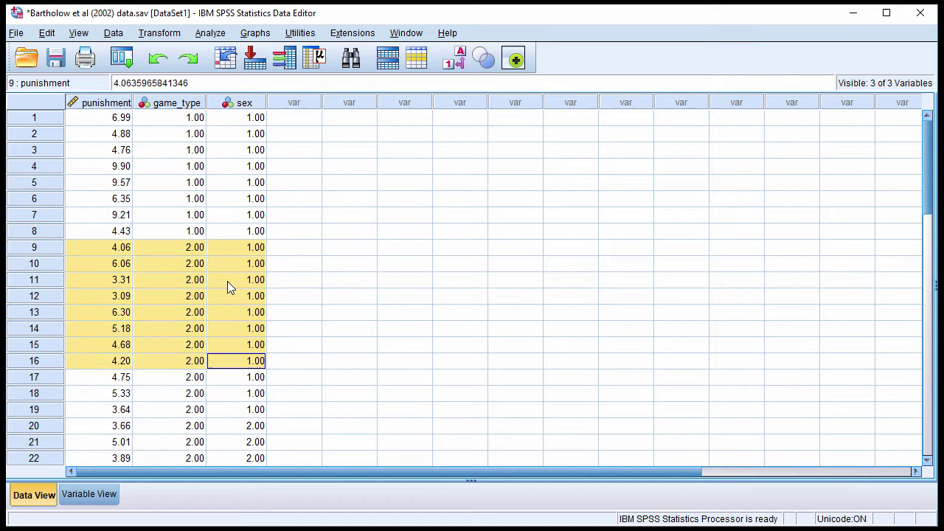
key("shift+Down")
key("shift+Down")
key("shift+Down")
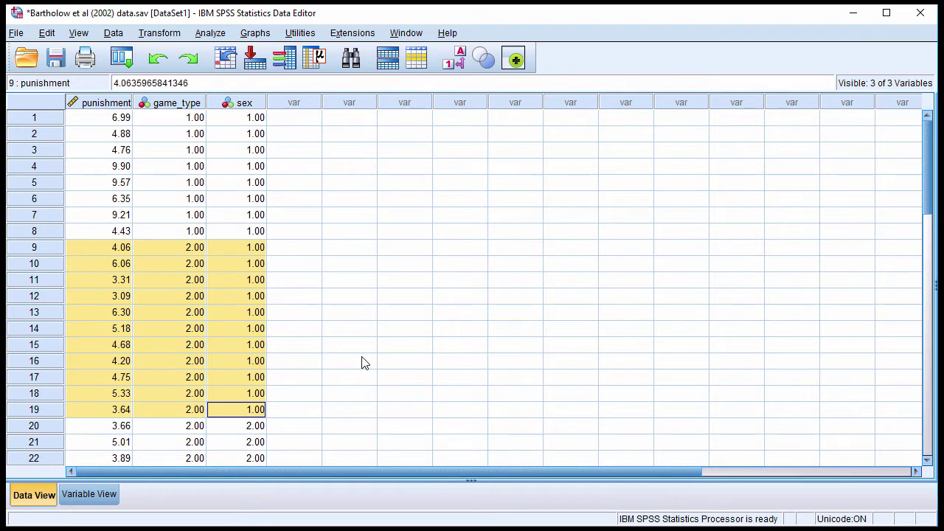
left_click(854, 12)
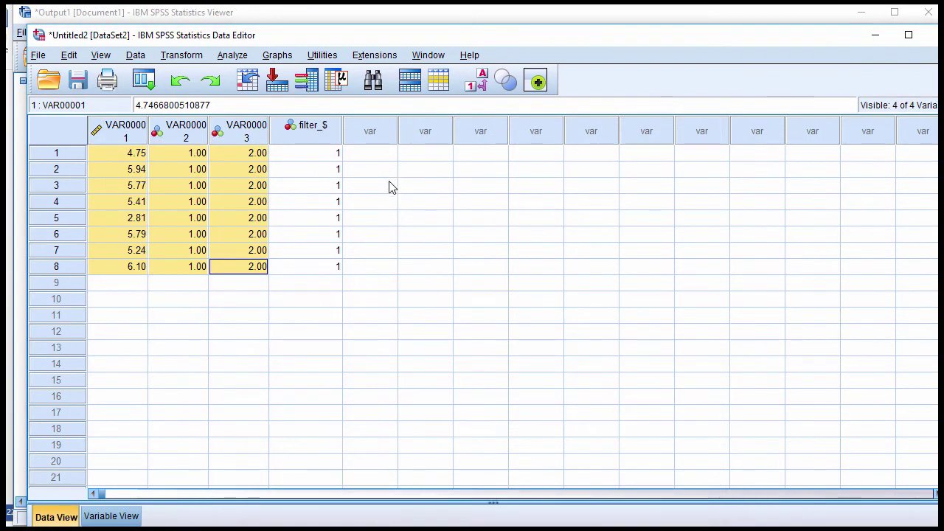
left_click(391, 187)
left_click_drag(140, 135, 288, 133)
right_click(293, 134)
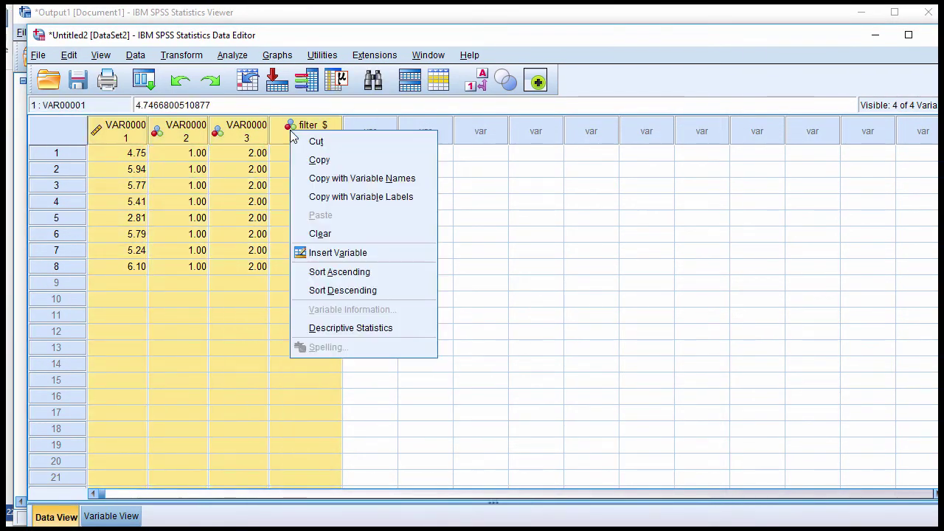
left_click(318, 233)
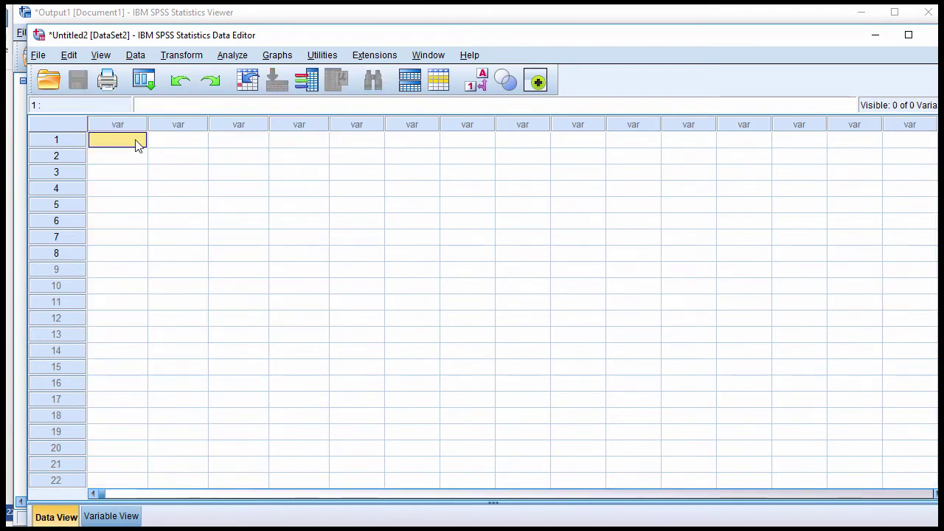
key("ctrl+v")
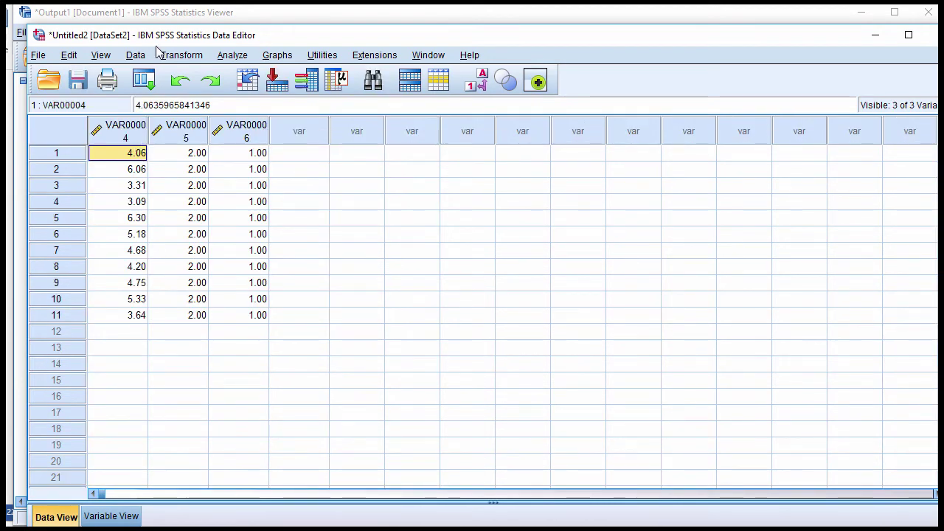
- Randomly select exactly 8 of the first 11 cases in Untitled2
left_click(139, 57)
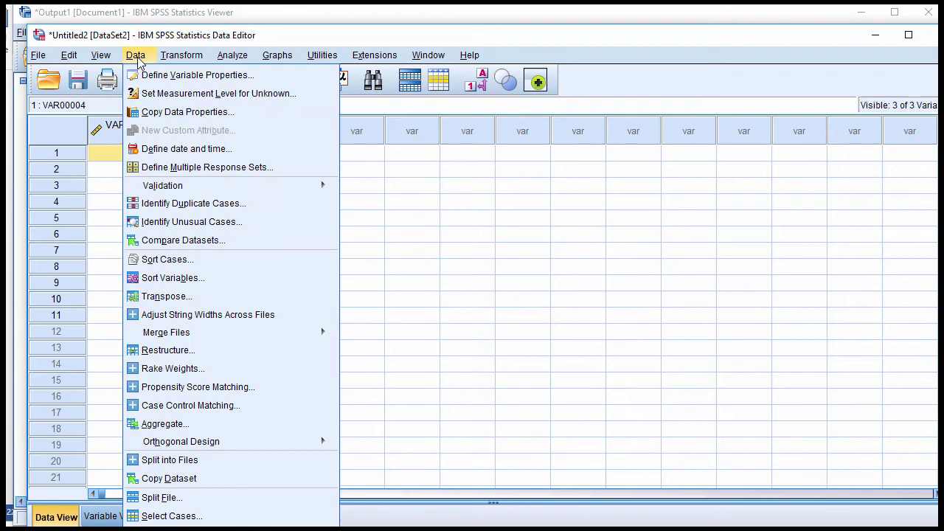
left_click(239, 515)
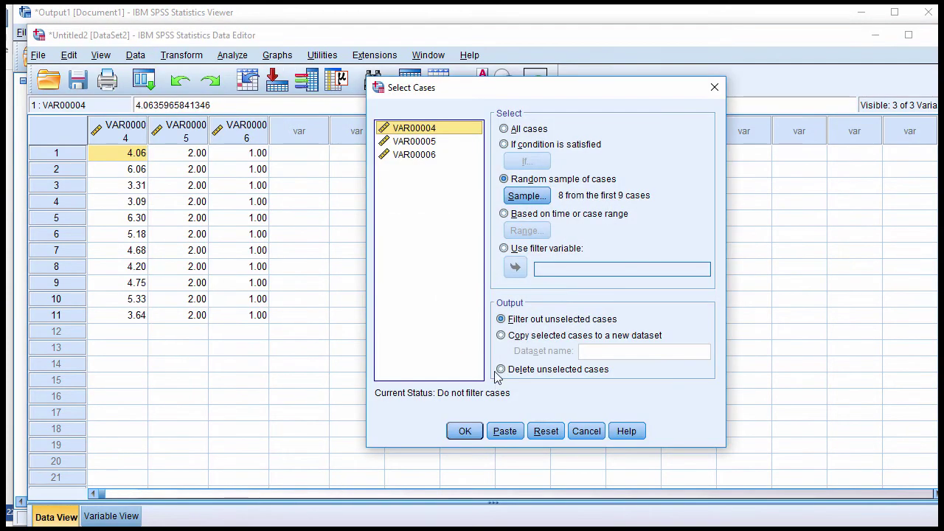
left_click(527, 196)
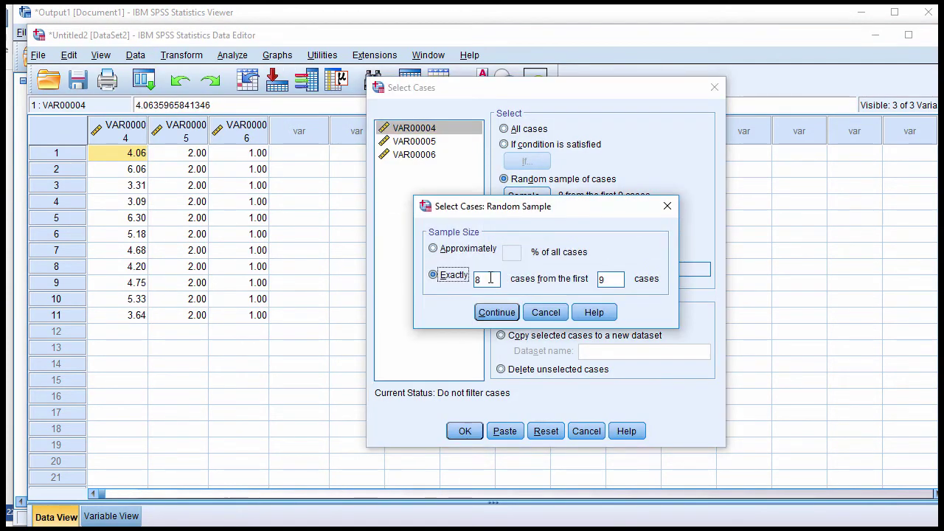
double_click(601, 279)
type("11")
left_click(492, 312)
left_click(467, 434)
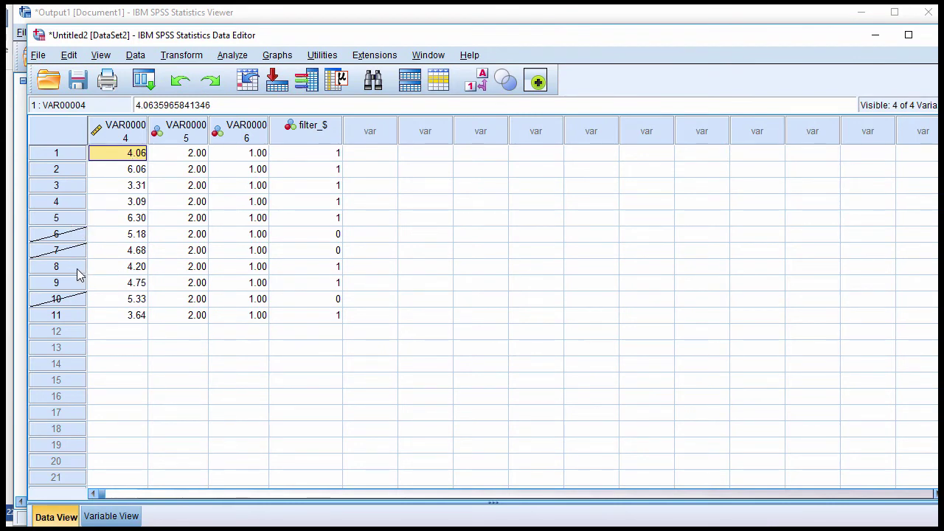
- Clear the filtered-out rows 6, 7 and 8, then select the eight remaining cases
left_click_drag(60, 236, 59, 250)
right_click(59, 251)
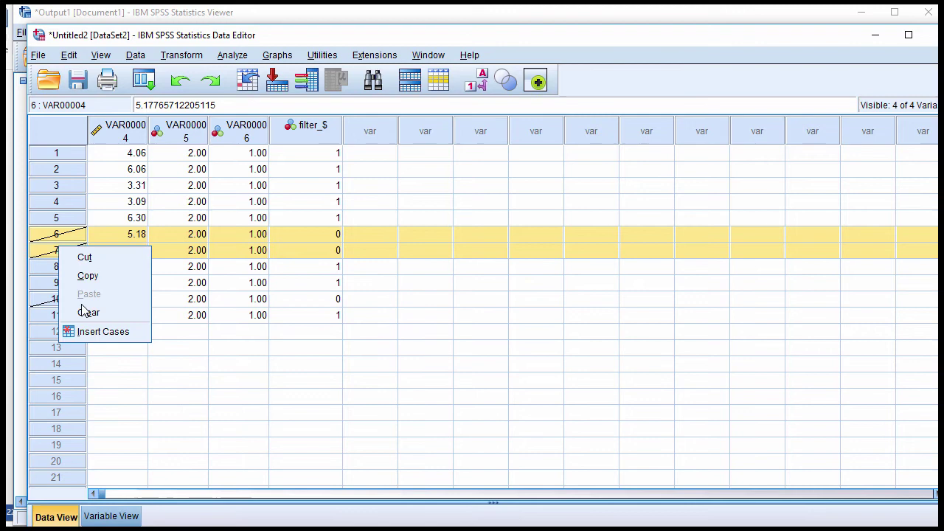
left_click(88, 312)
left_click(73, 268)
right_click(74, 273)
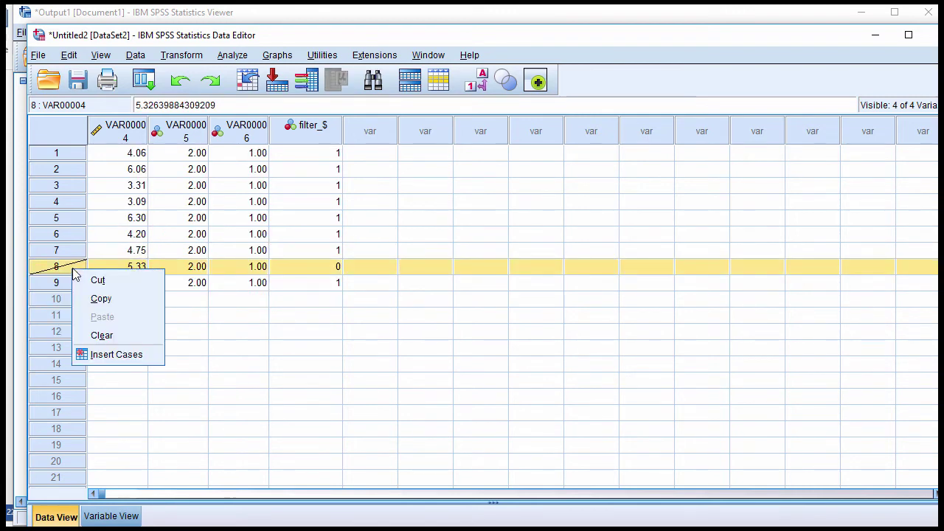
left_click(101, 335)
left_click_drag(132, 153, 229, 267)
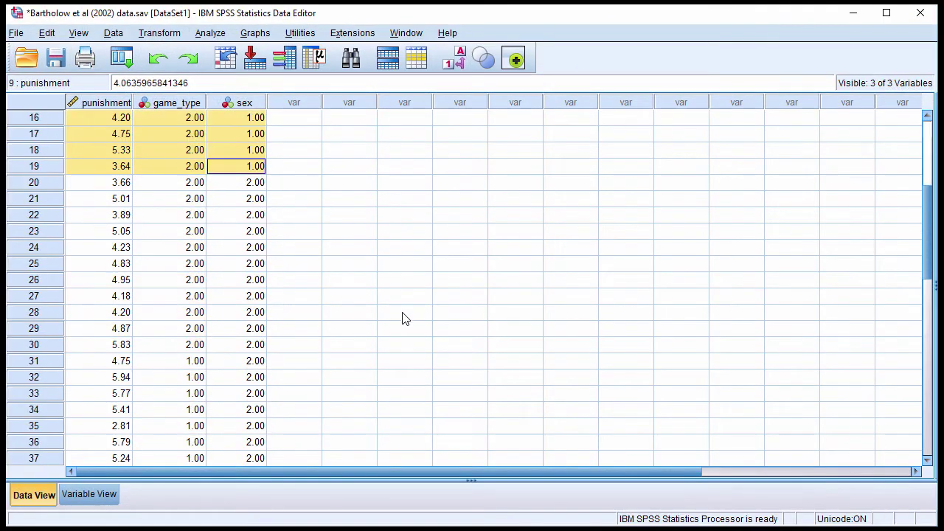
- Paste the eight sampled male nonviolent-game cases starting at row 39
scroll(400, 317, "down", 5)
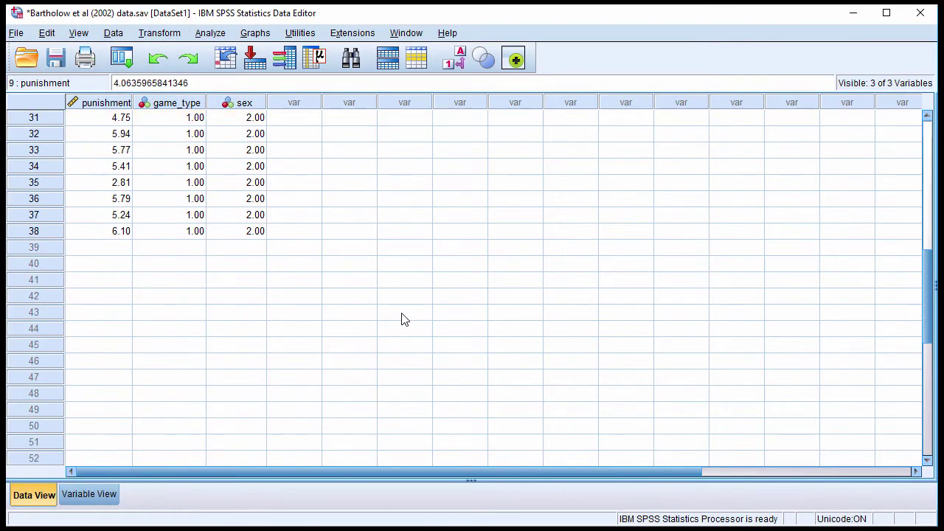
left_click(124, 255)
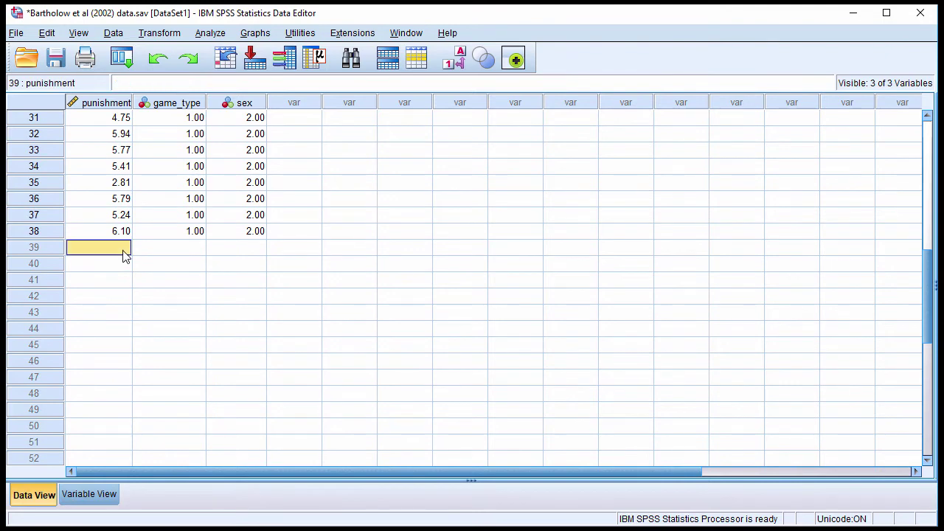
key("ctrl+v")
scroll(295, 270, "up", 10)
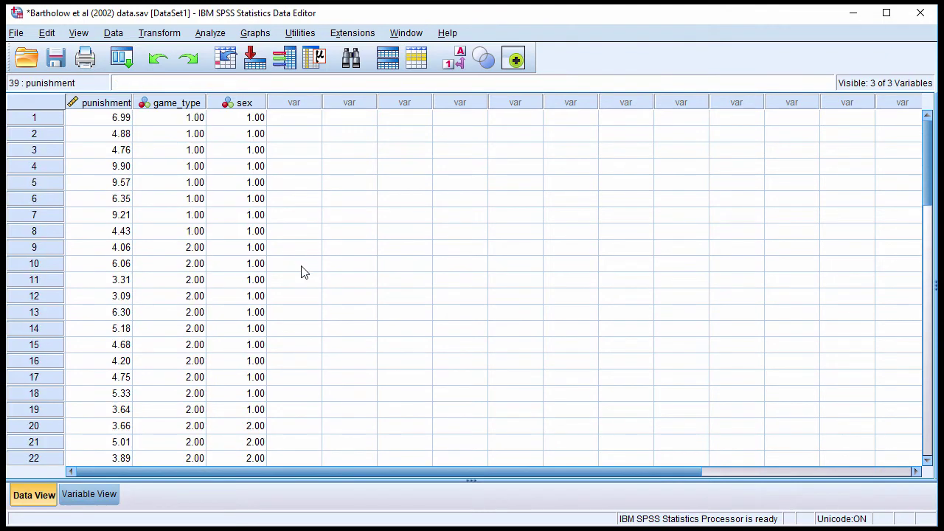
scroll(302, 272, "down", 13)
scroll(277, 259, "up", 4)
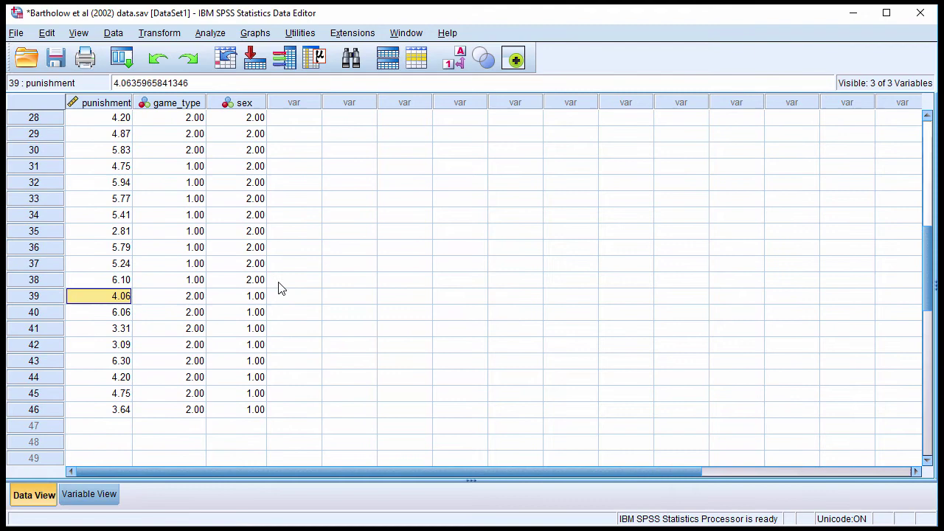
left_click_drag(193, 300, 252, 391)
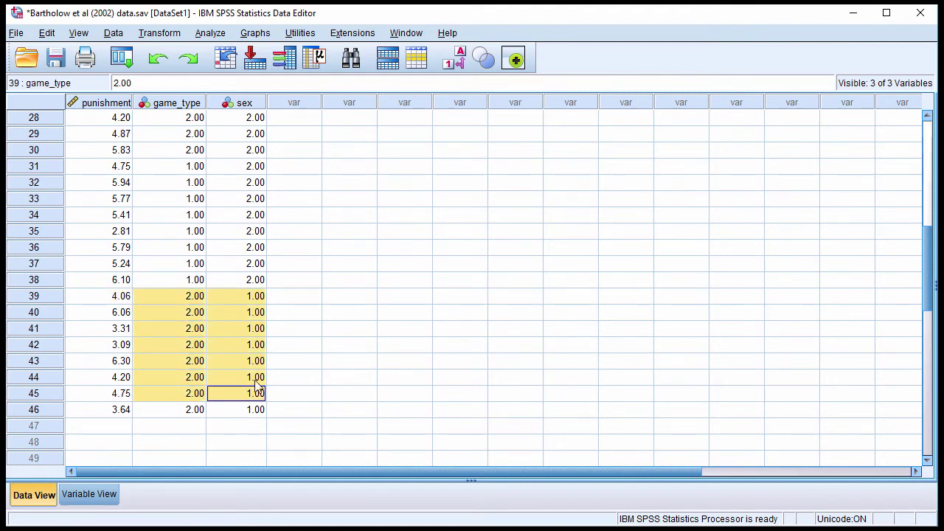
- Delete the eleven original game_type 2, sex 1 cases in rows 9–19
scroll(376, 331, "up", 3)
scroll(376, 332, "up", 5)
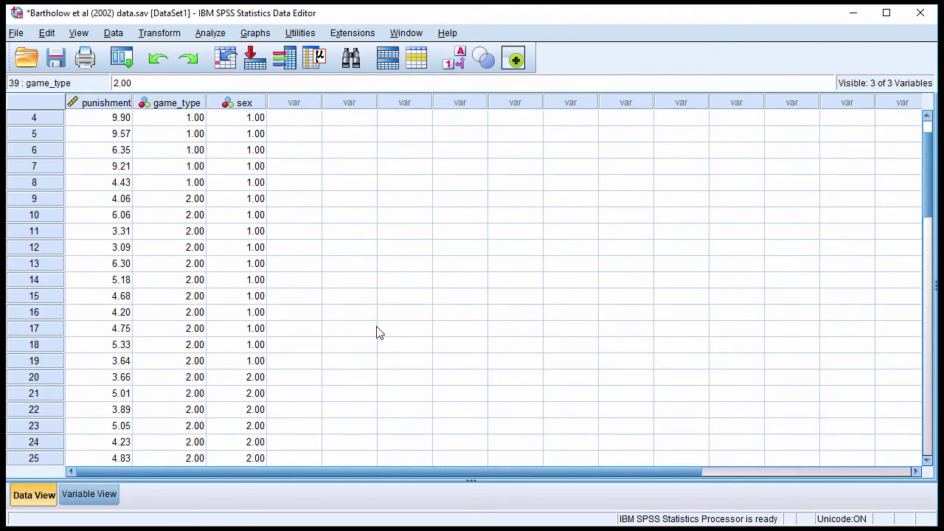
left_click(98, 203)
left_click_drag(109, 219, 258, 365)
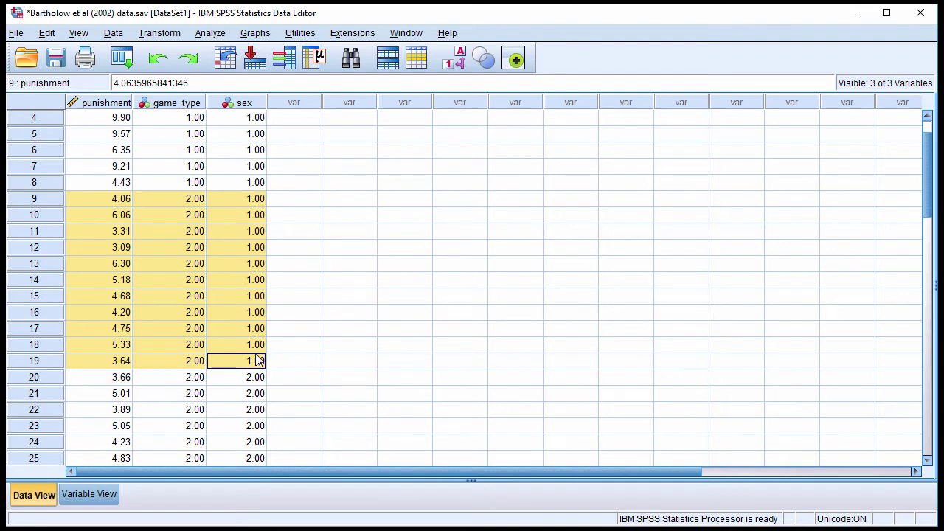
key("Delete")
scroll(347, 315, "down", 2)
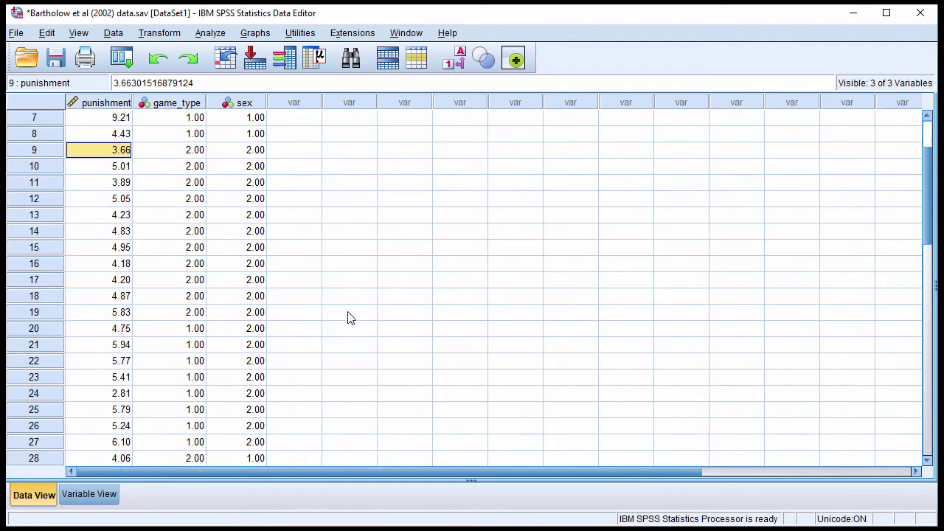
- Copy Bartholow rows 9–19 (game_type 2, sex 2) into Untitled2 after clearing all its columns
scroll(350, 317, "up", 2)
left_click_drag(243, 199, 198, 212)
left_click(120, 201)
left_click_drag(120, 201, 249, 364)
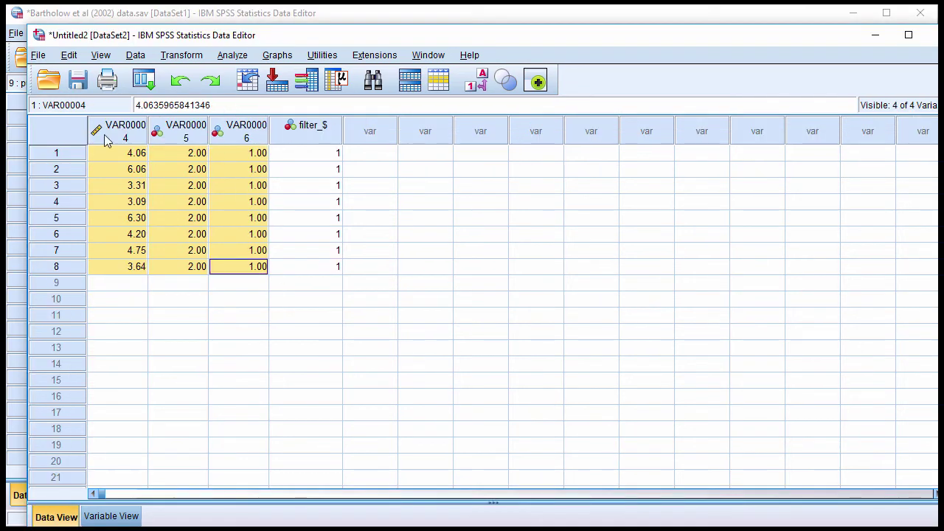
left_click_drag(103, 137, 302, 137)
right_click(305, 134)
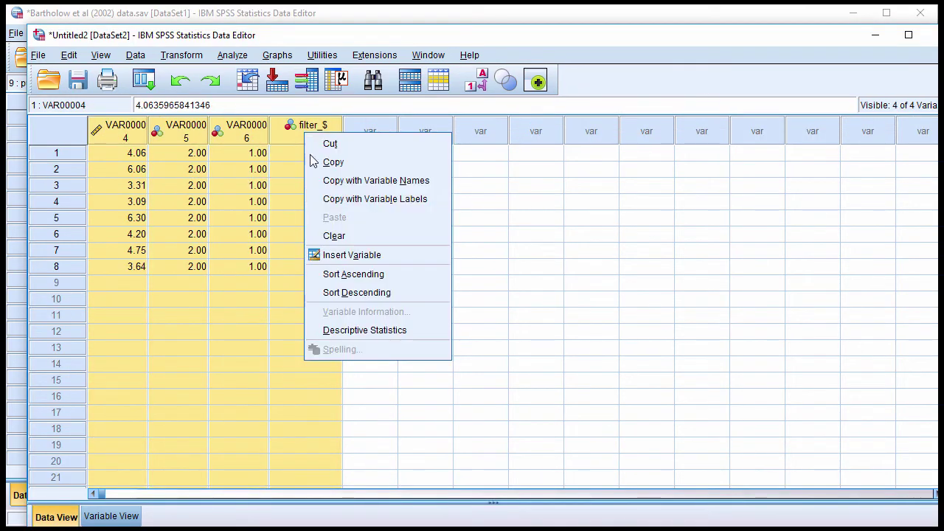
left_click(334, 236)
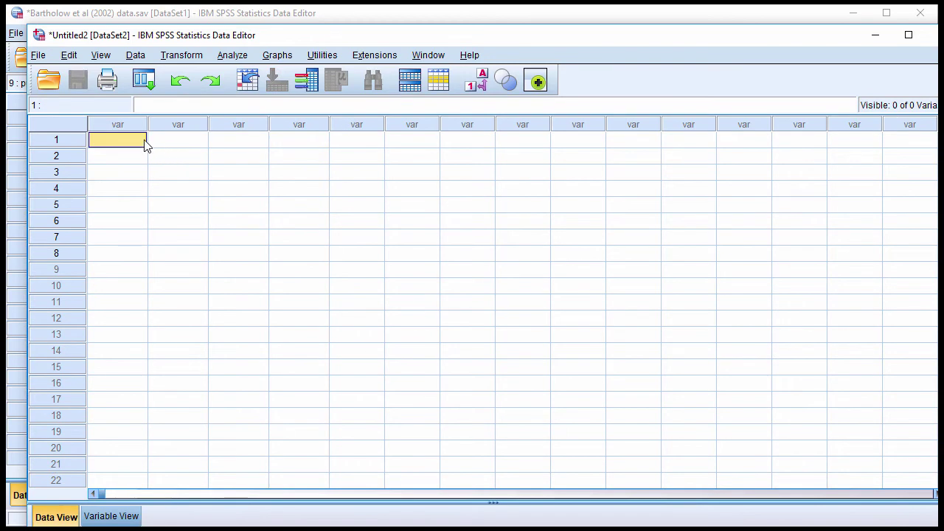
key("ctrl+v")
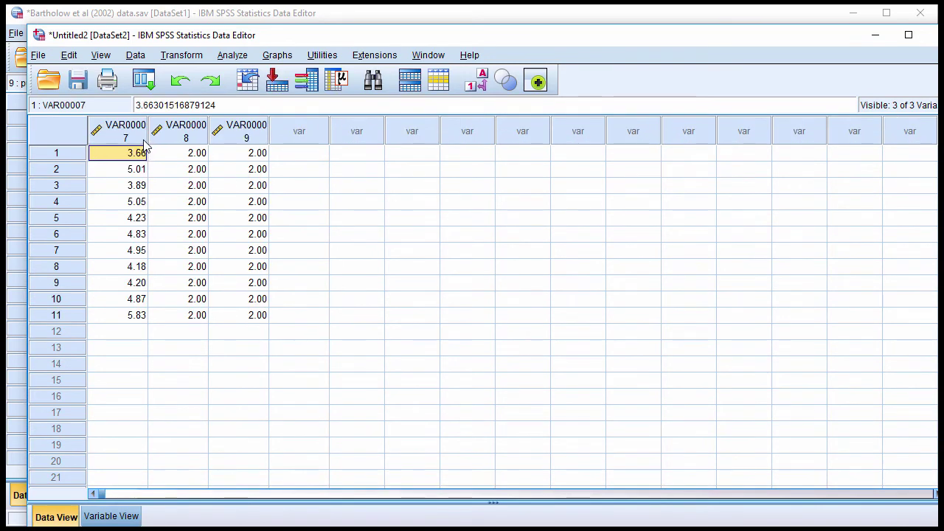
- Randomly select exactly 8 of the first 11 cases, filtering out cases 2, 6 and 10
left_click(136, 55)
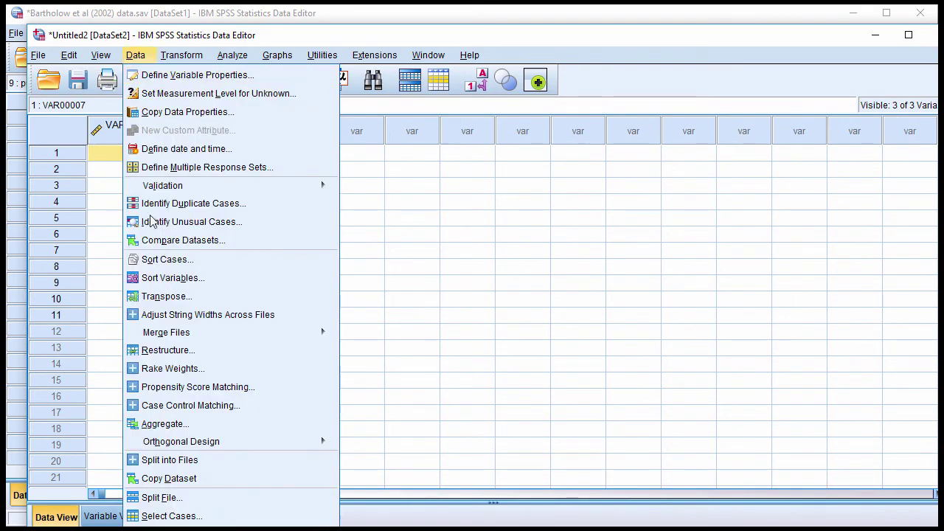
left_click(194, 518)
left_click(530, 195)
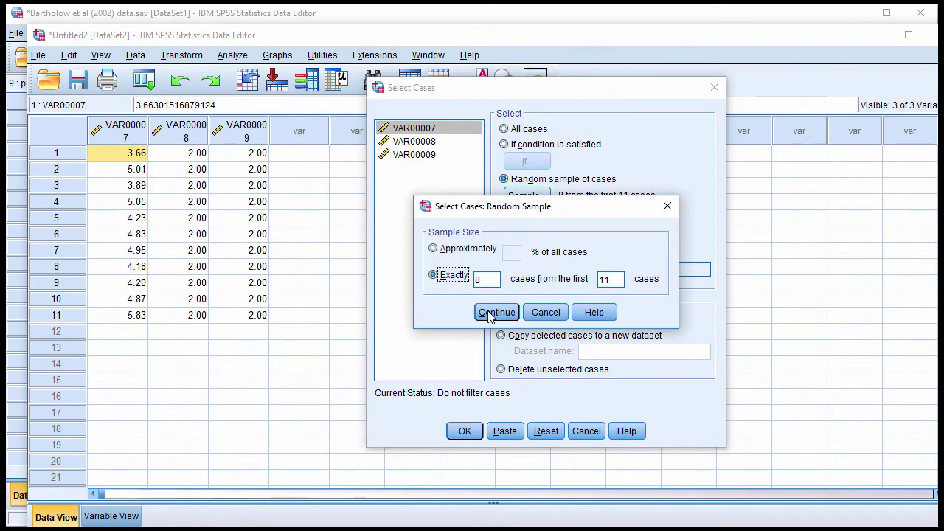
left_click(490, 310)
left_click(465, 431)
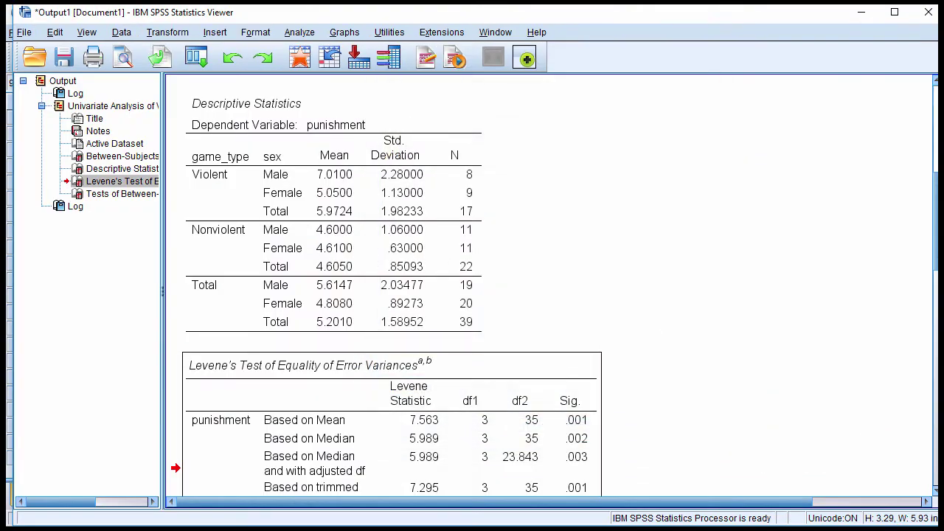
- Reopen Select Cases, consider deleting unselected cases, and cancel without changes
key("alt+Tab")
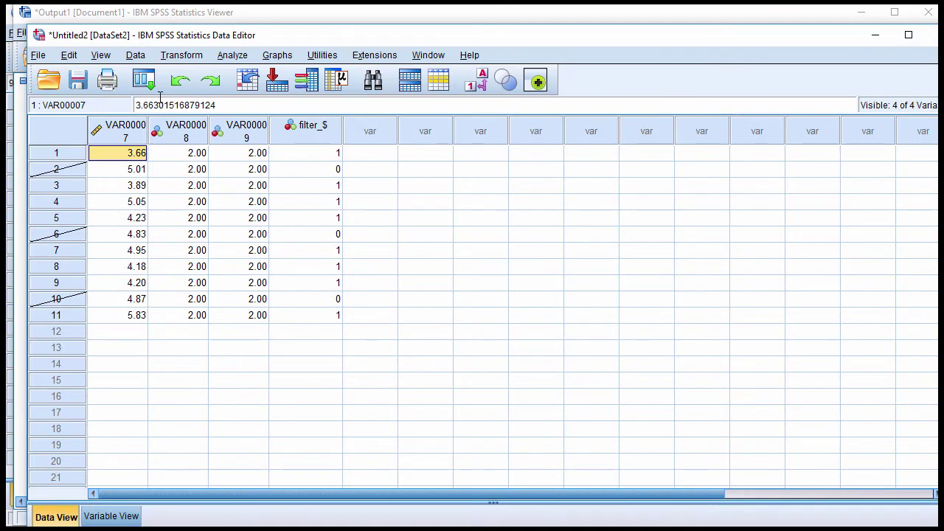
left_click(137, 55)
left_click(172, 516)
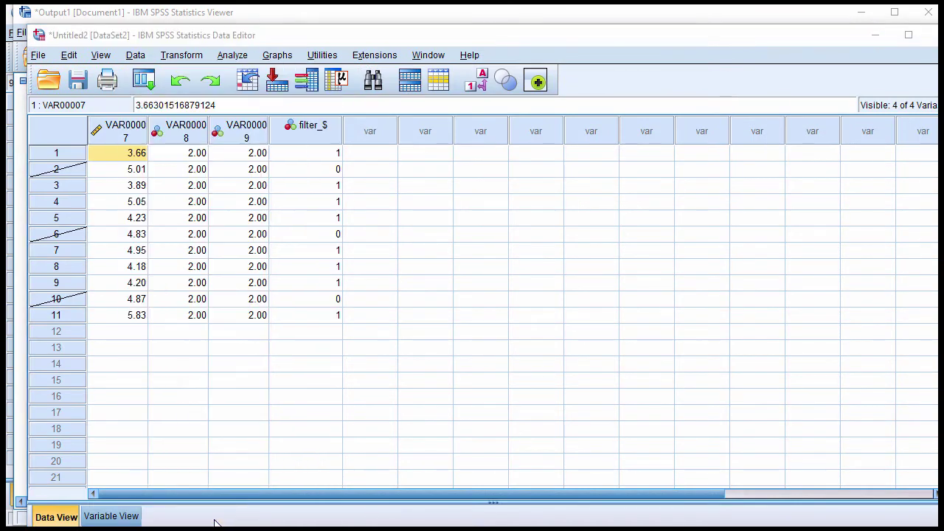
left_click(515, 378)
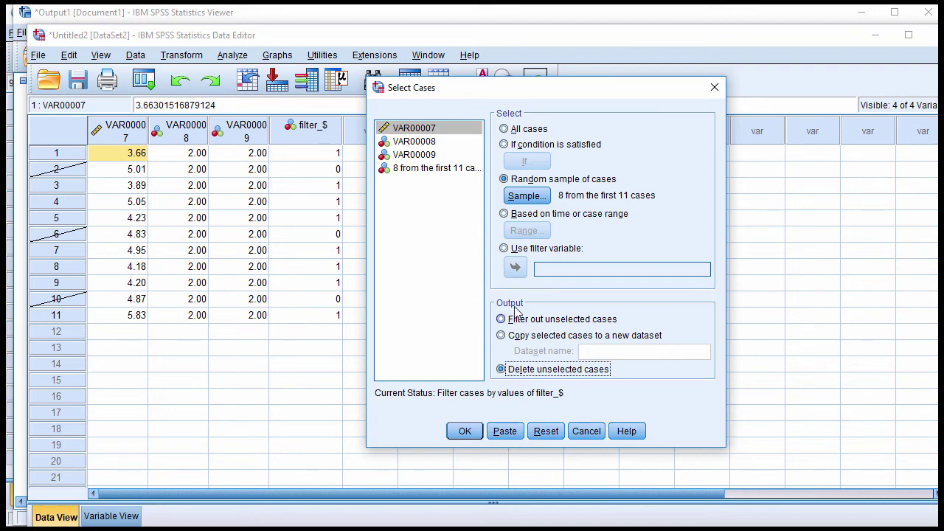
left_click(583, 431)
- Delete the filtered-out cases in rows 2 and 5 of Untitled2
left_click(59, 169)
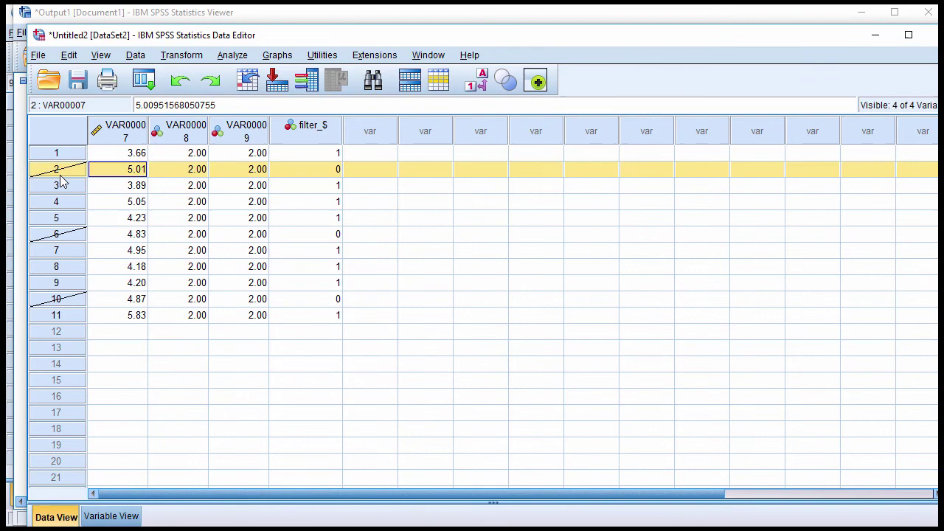
right_click(59, 172)
left_click(76, 239)
right_click(74, 221)
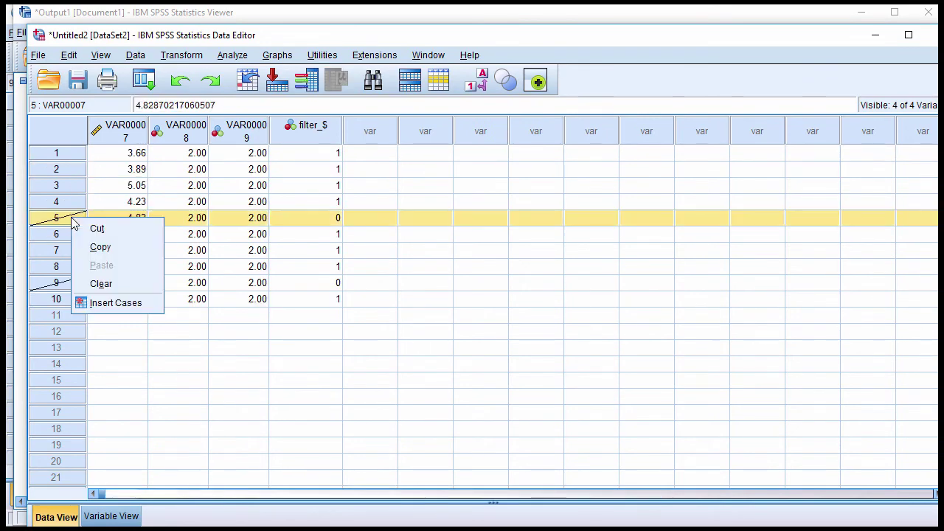
left_click(78, 282)
- Delete the surplus case to leave 8, then select all 8 across VAR00007–VAR00009
right_click(79, 269)
left_click(112, 331)
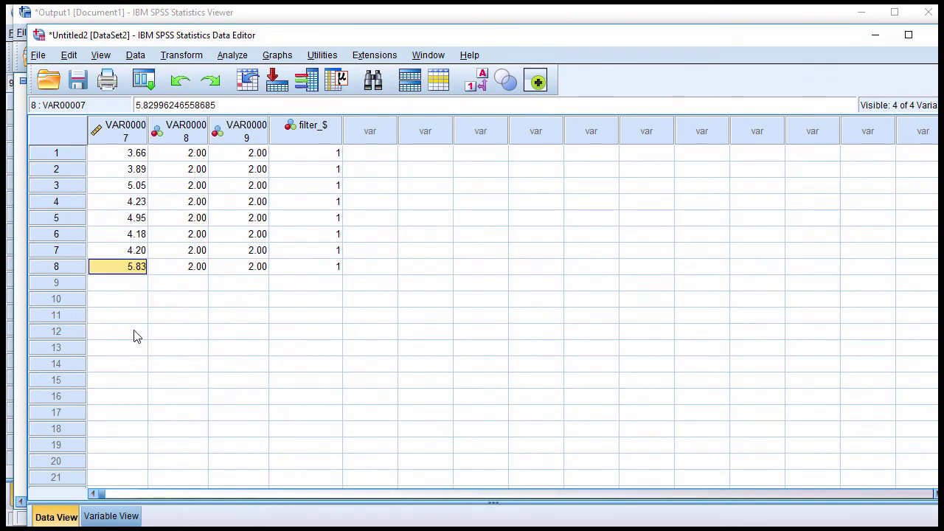
left_click(459, 288)
left_click_drag(129, 155, 240, 276)
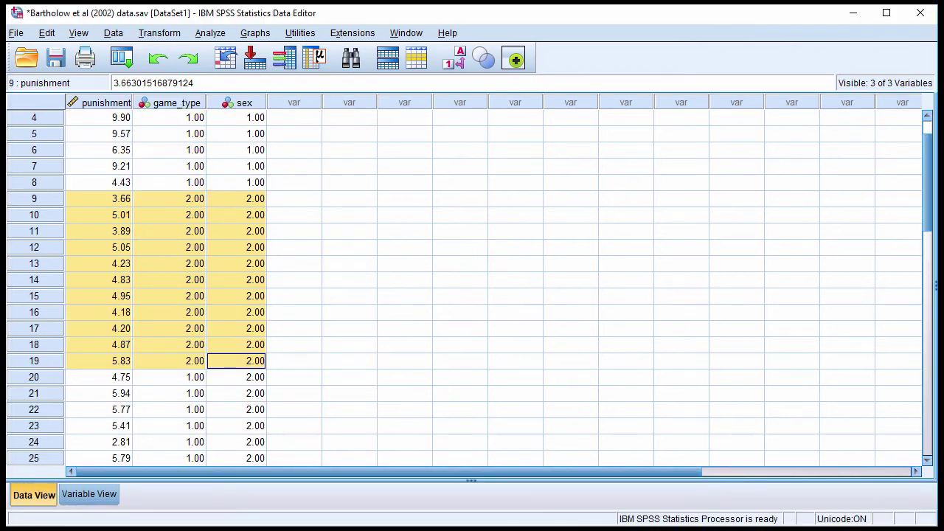
- Paste the 8 copied cases into the first empty row of the Bartholow data
scroll(329, 428, "down", 5)
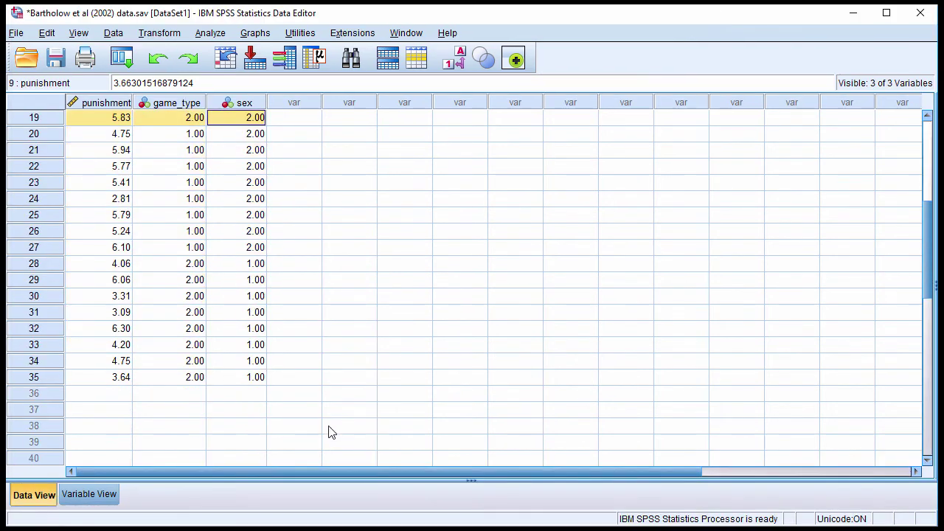
left_click(94, 398)
key("ctrl+v")
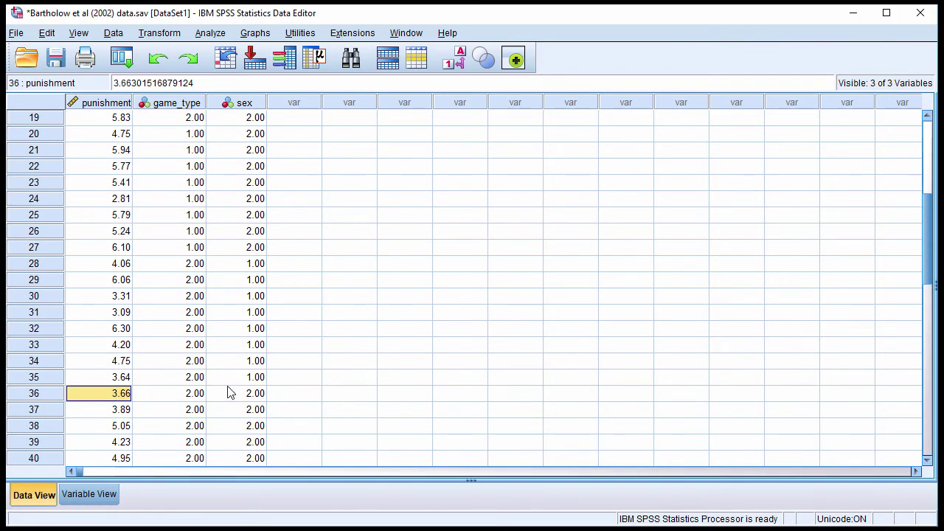
- Delete the 11 original nonviolent female cases, leaving 32 cases
scroll(228, 384, "up", 4)
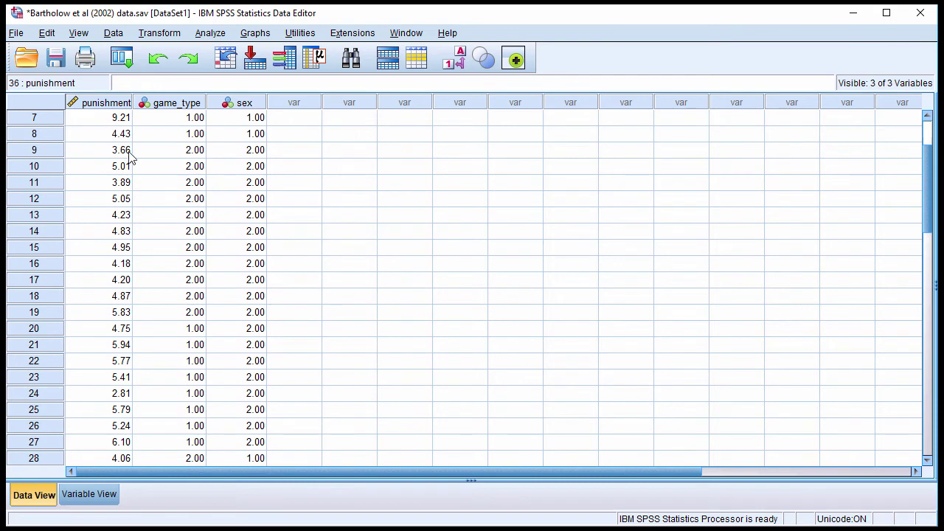
left_click_drag(126, 151, 238, 313)
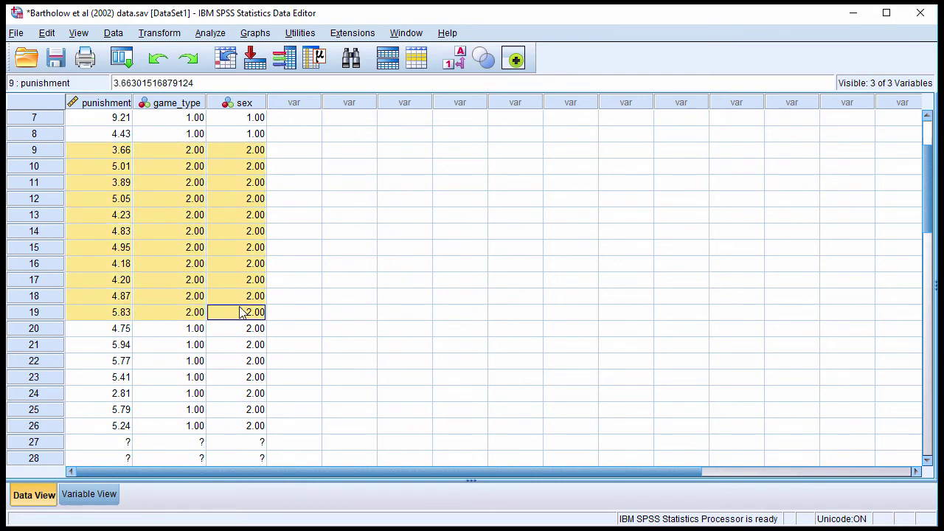
key("Delete")
scroll(375, 304, "up", 2)
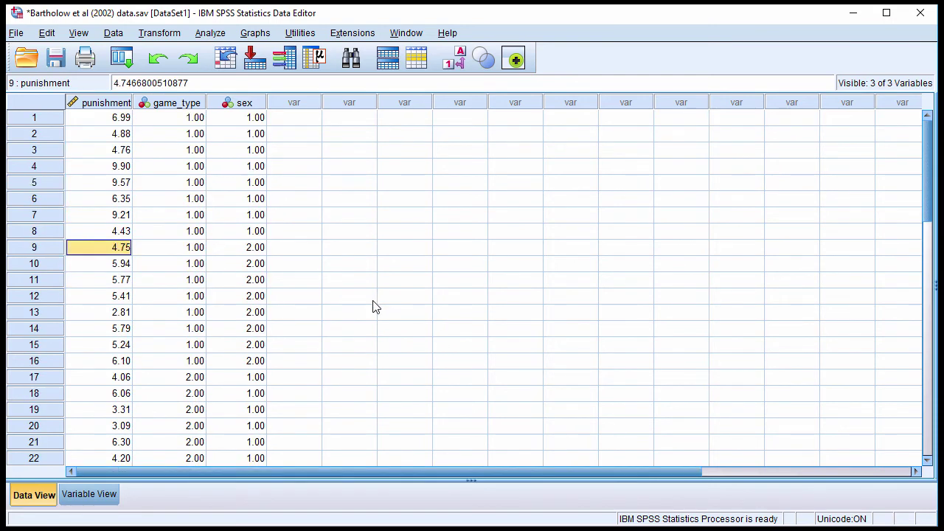
scroll(374, 306, "down", 4)
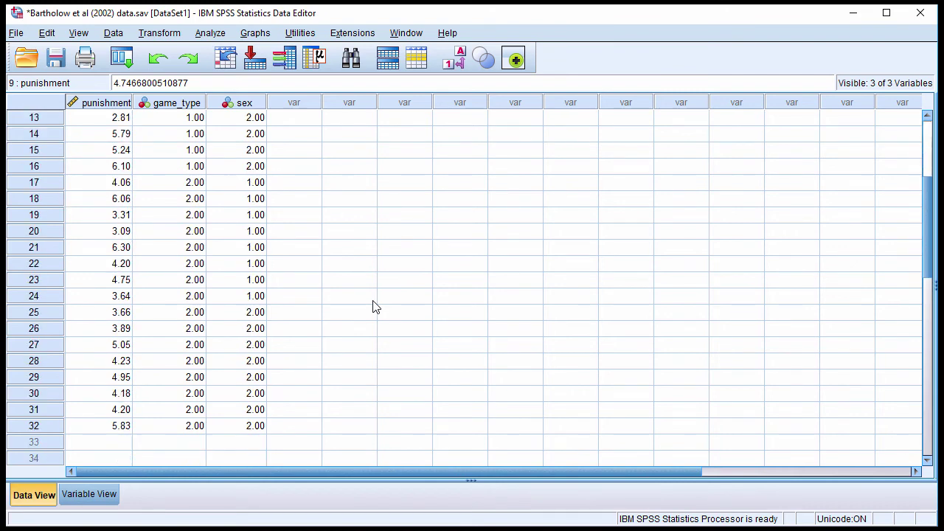
scroll(374, 307, "up", 4)
- Run General Linear Model > Univariate on punishment by game_type and sex with unchanged settings
left_click(212, 33)
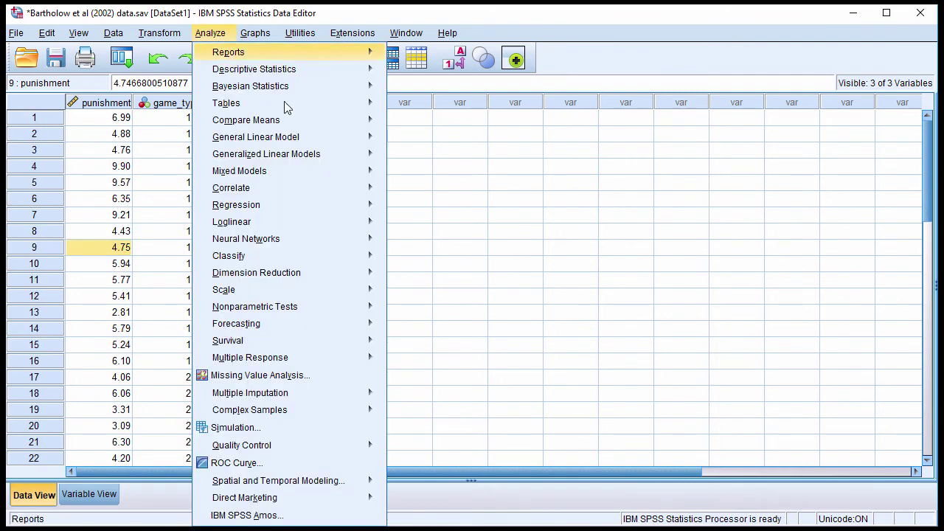
mouse_move(309, 138)
left_click(416, 143)
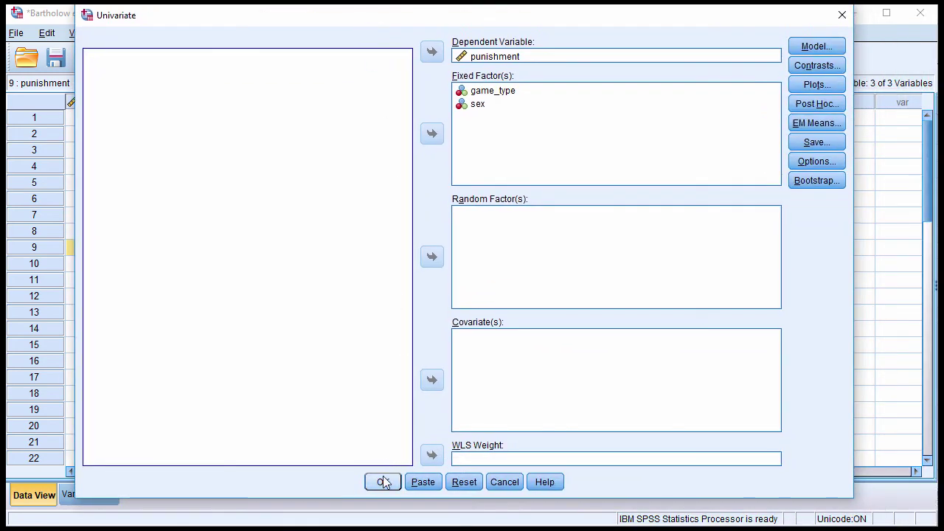
left_click(382, 480)
scroll(549, 324, "down", 5)
scroll(560, 273, "down", 2)
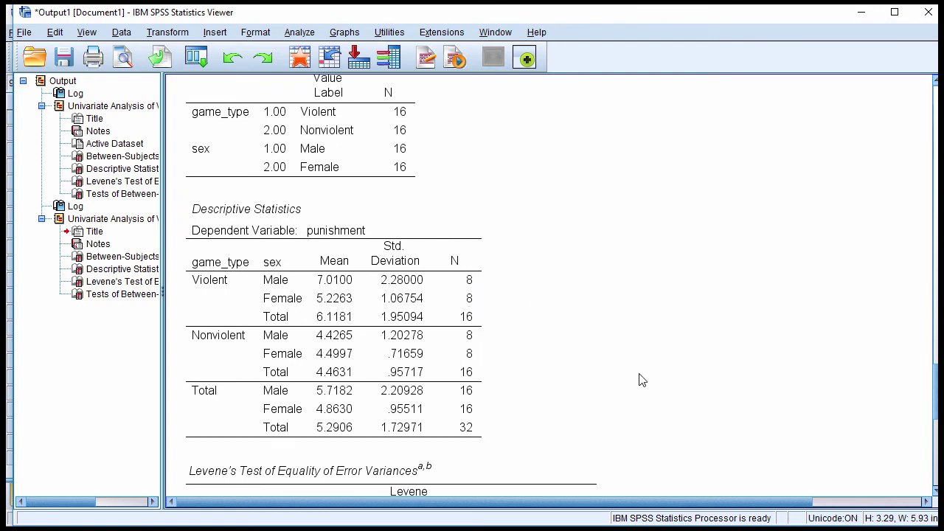
scroll(640, 379, "down", 5)
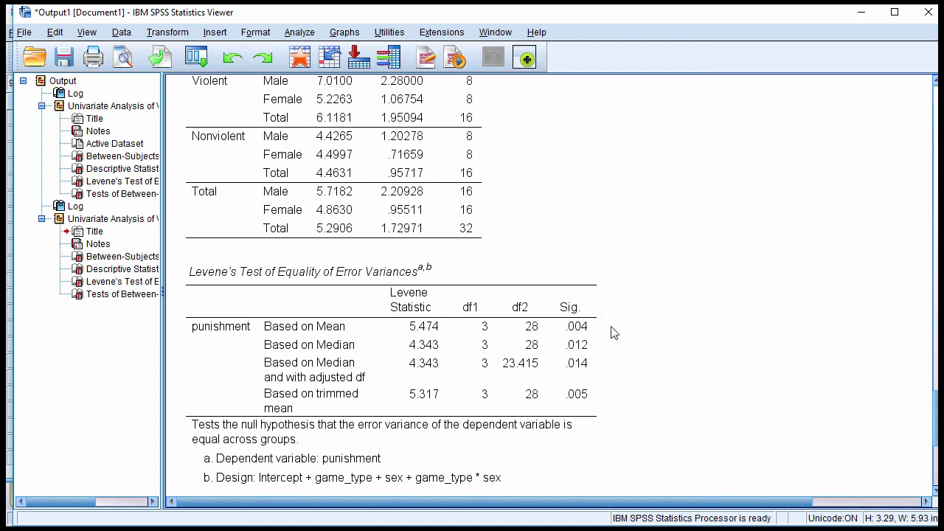
scroll(611, 333, "up", 5)
scroll(622, 371, "down", 7)
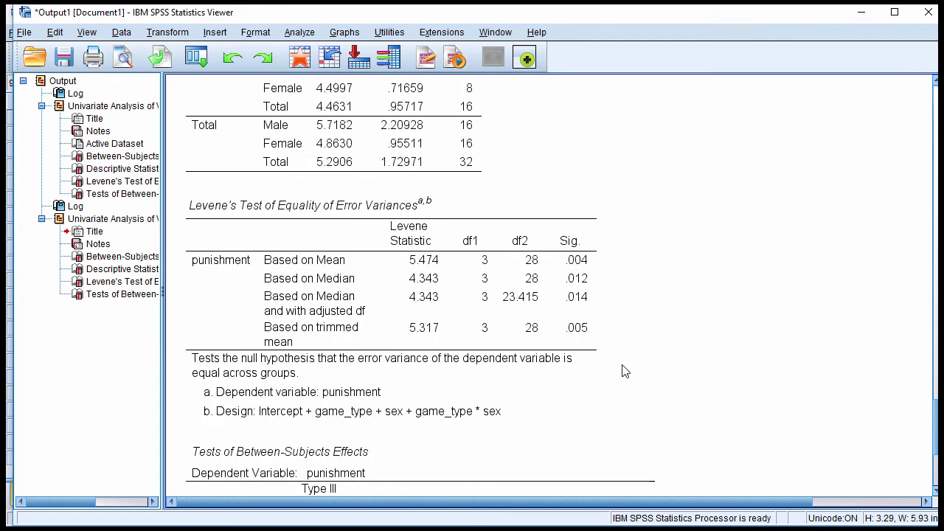
scroll(622, 371, "down", 3)
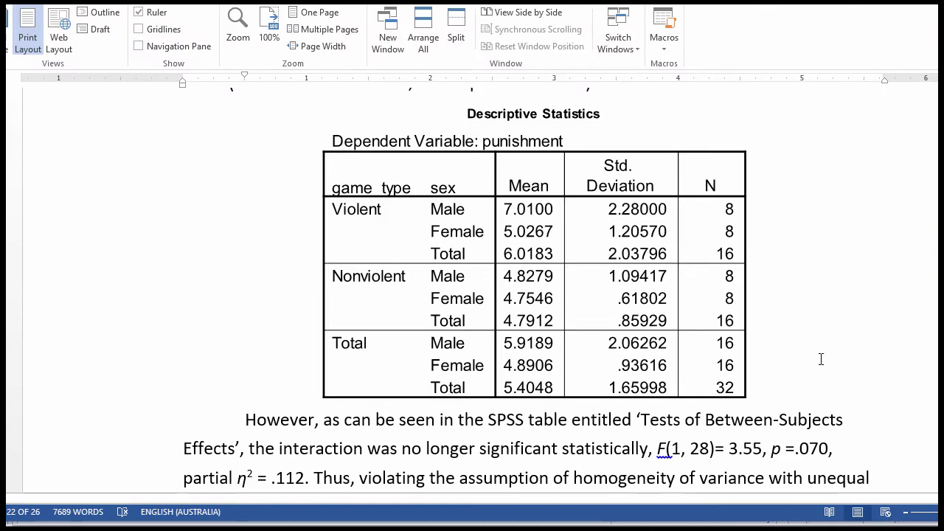
- Highlight the textbook's interaction statement and F value of 3.55, then return to the SPSS Viewer
scroll(792, 383, "down", 4)
scroll(795, 384, "up", 3)
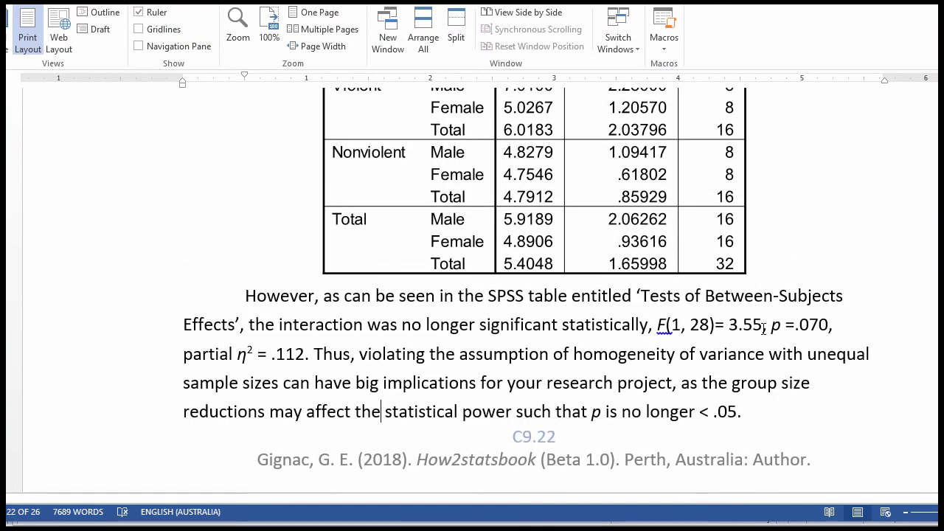
left_click_drag(287, 324, 562, 324)
left_click(743, 325)
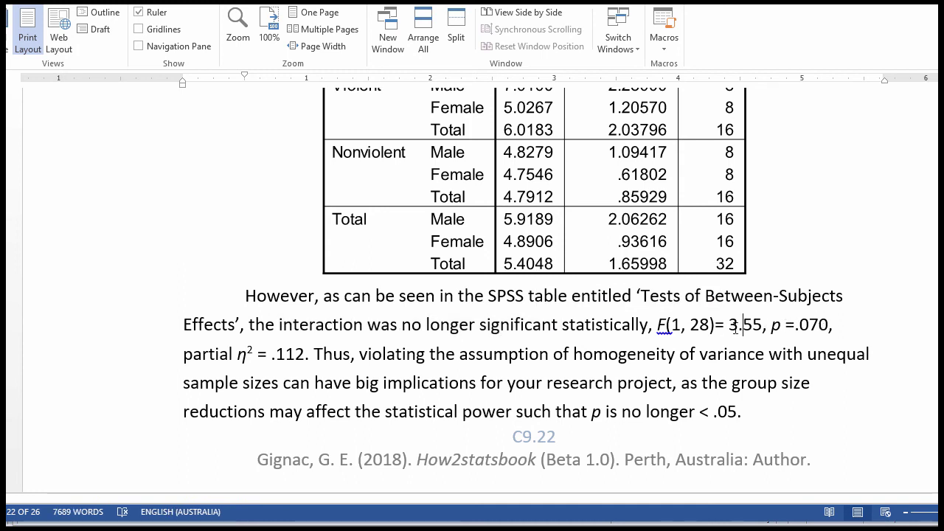
left_click_drag(709, 325, 770, 325)
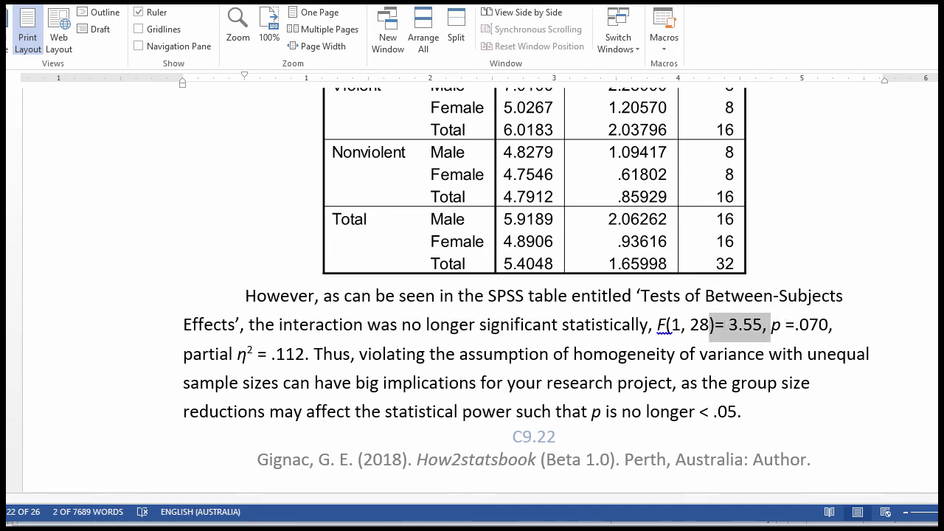
left_click(770, 325)
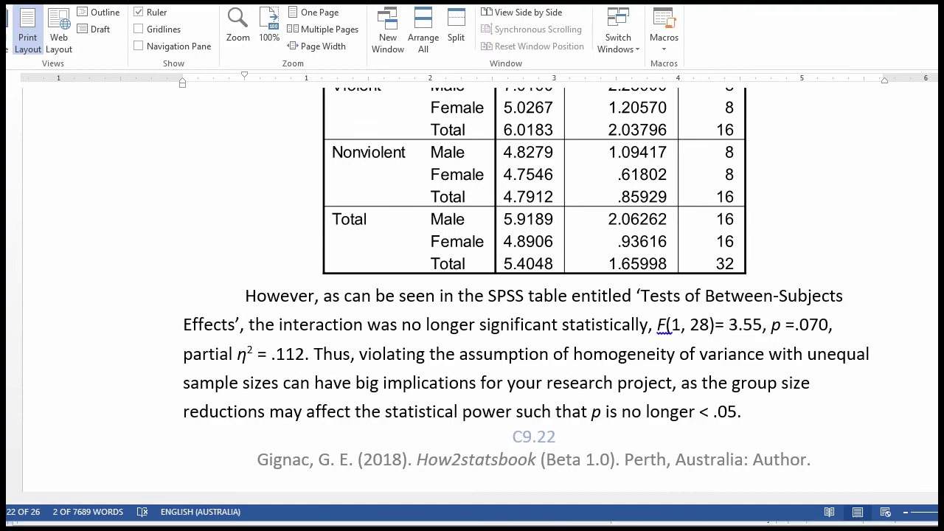
key("alt+Tab")
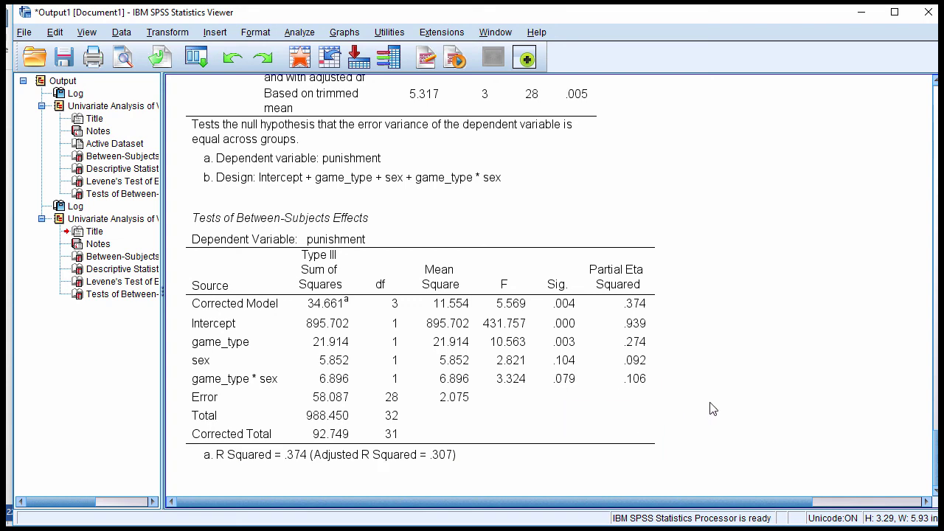
scroll(712, 405, "up", 10)
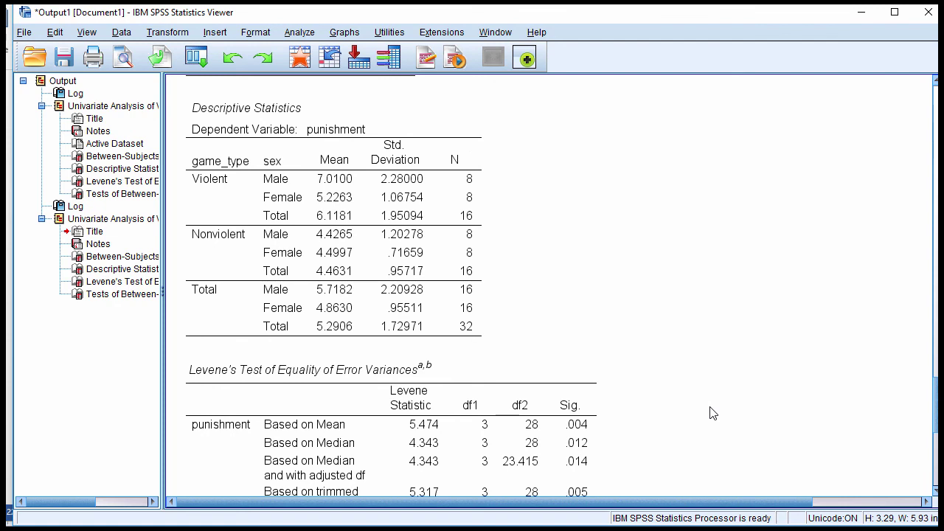
scroll(713, 413, "down", 2)
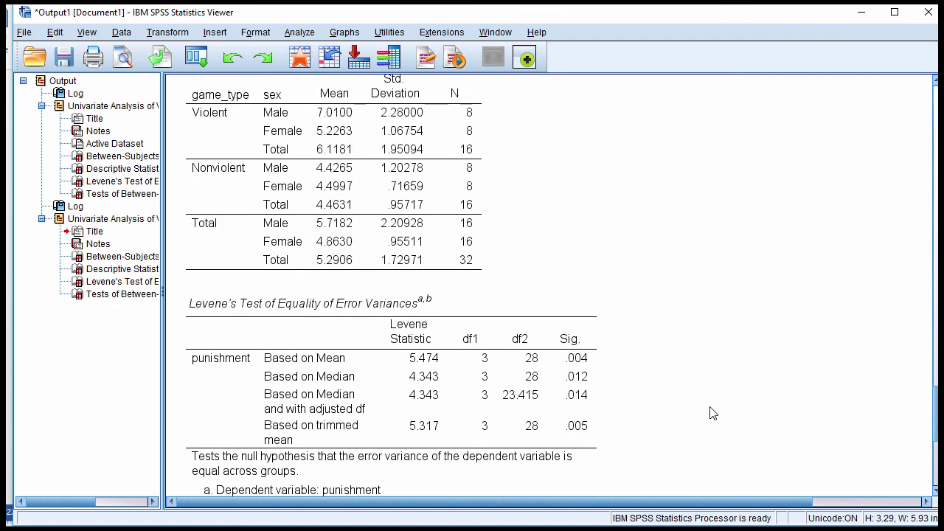
scroll(712, 413, "down", 10)
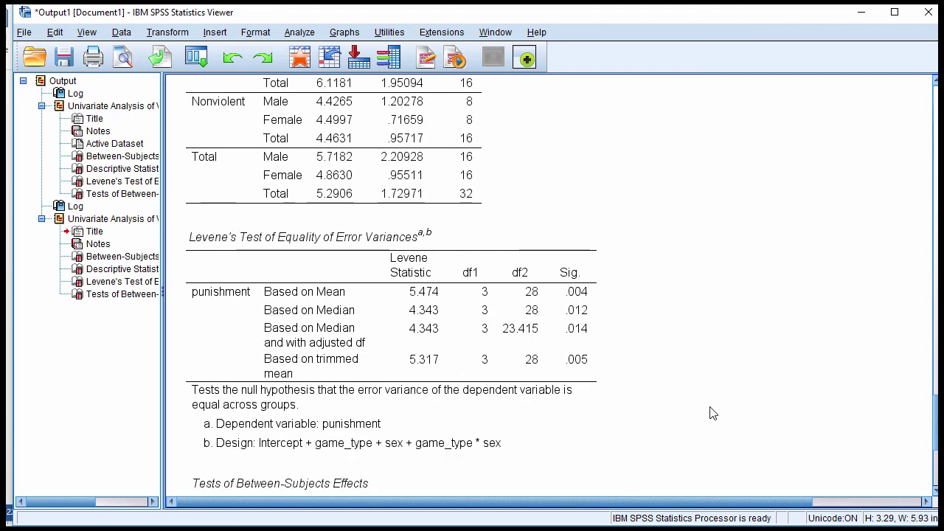